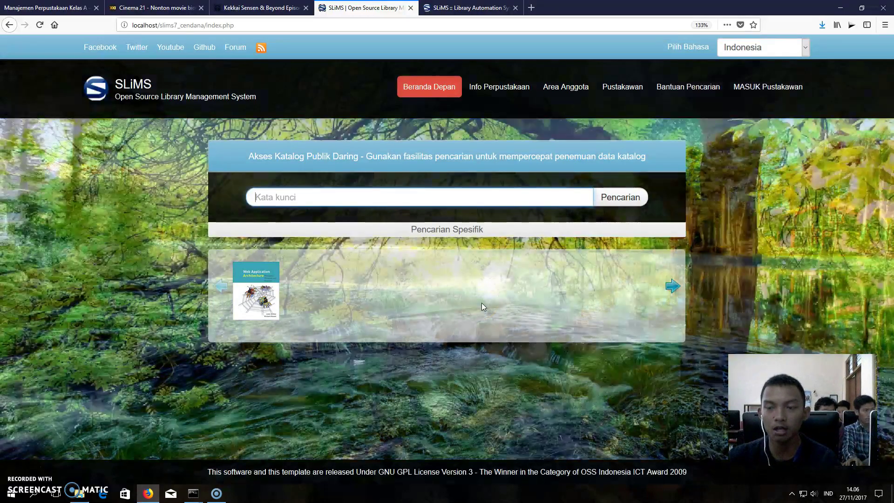
- Go to the librarian login page via 'MASUK Pustakawan' in the top bar
click(757, 88)
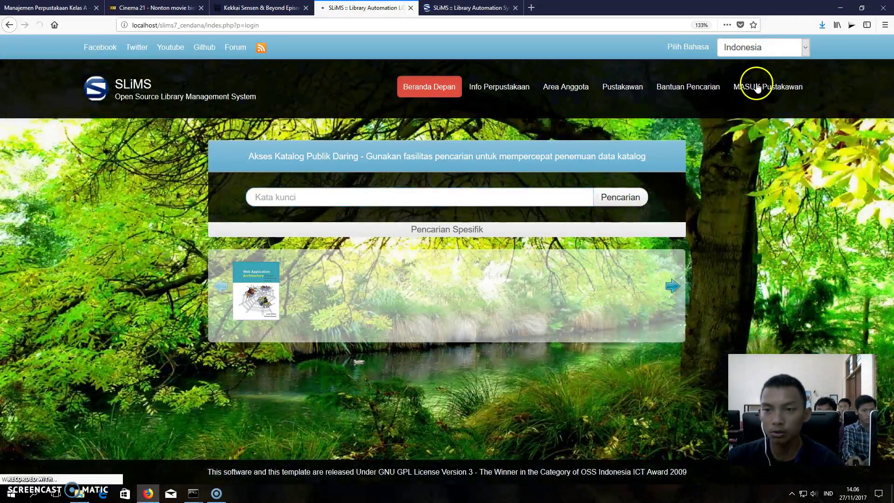
- Log in with username admin and the account password
text(admin)
click(420, 199)
text(a)
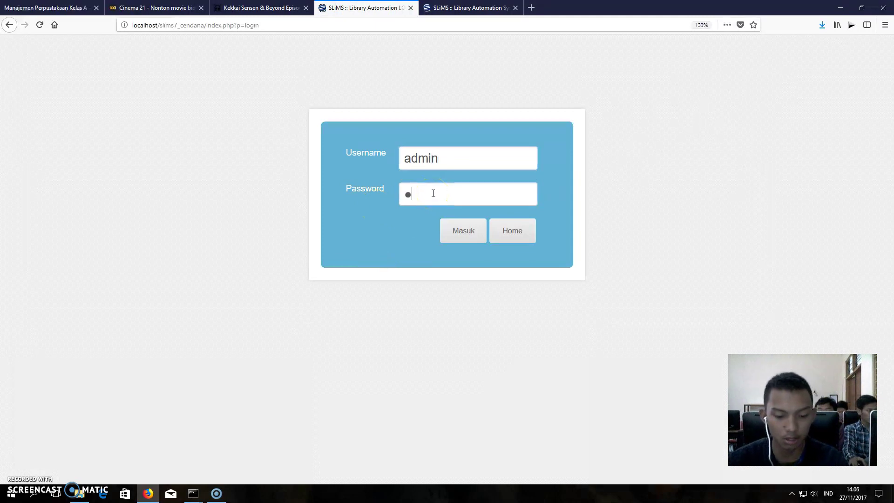
text(dmin)
click(457, 227)
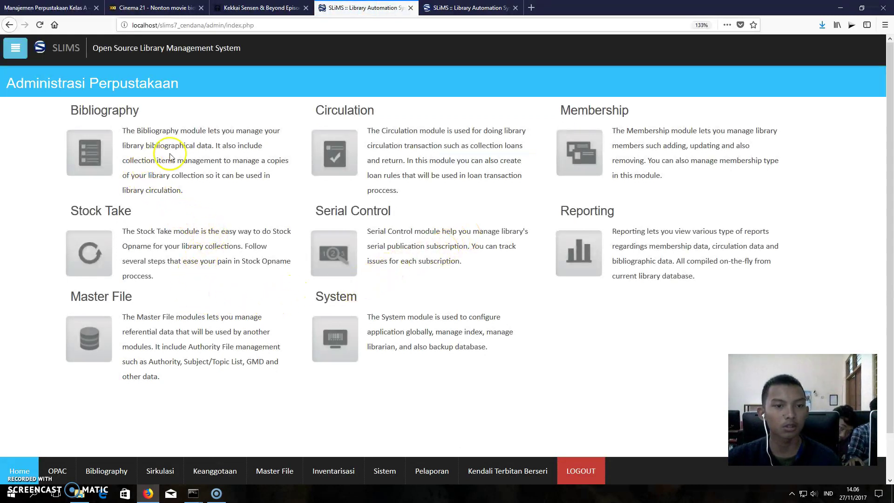
- Choose 'Tambah Anggota' from the hamburger menu sidebar
click(15, 48)
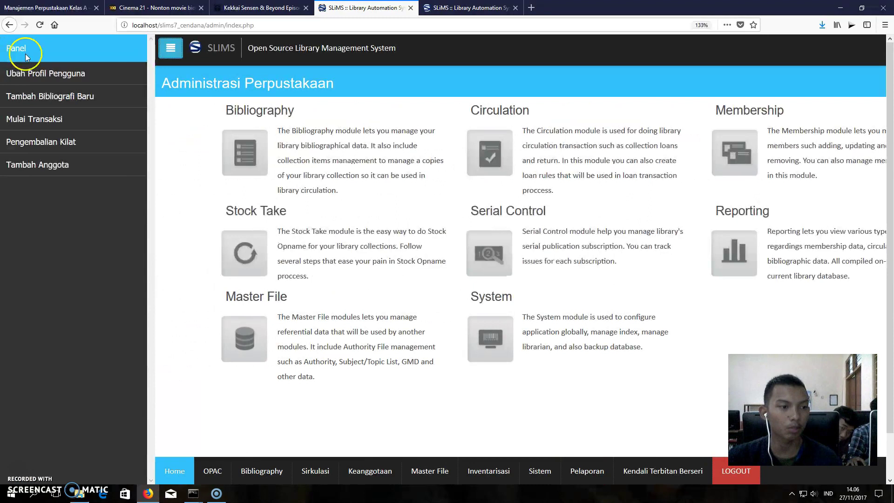
click(62, 165)
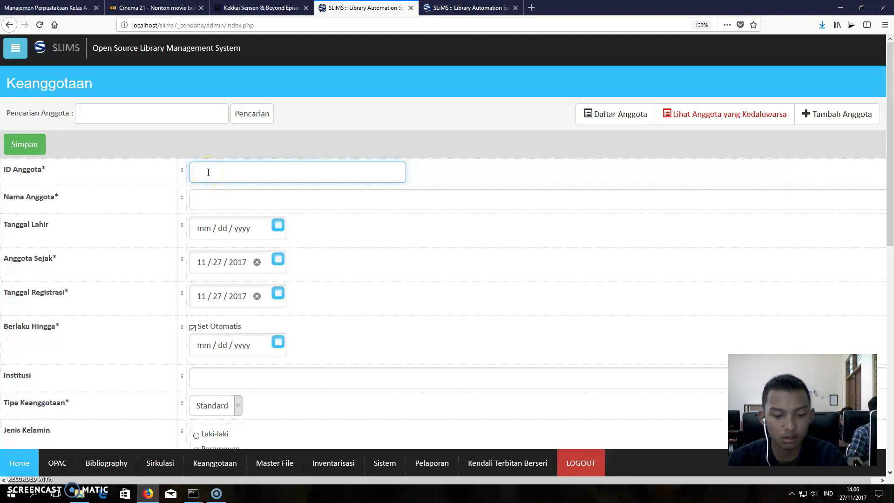
- Enter the new member ID in ID Anggota and the member's full name in Nama Anggota
text(12345)
click(253, 209)
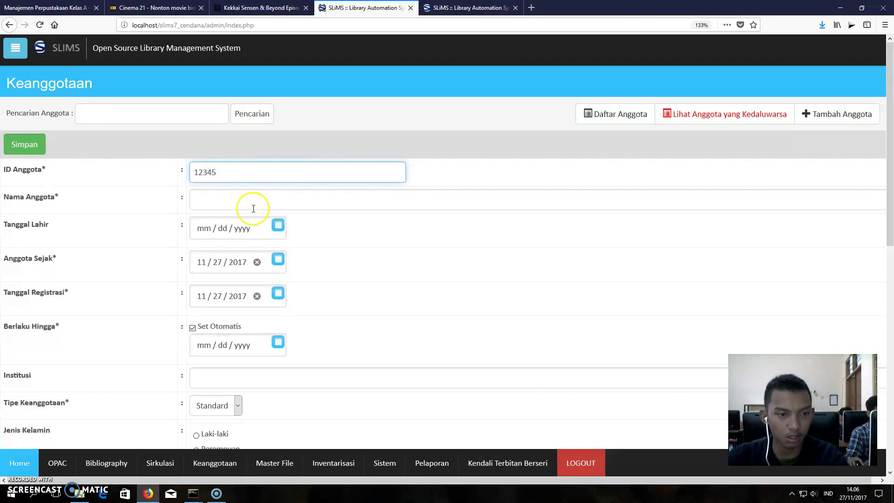
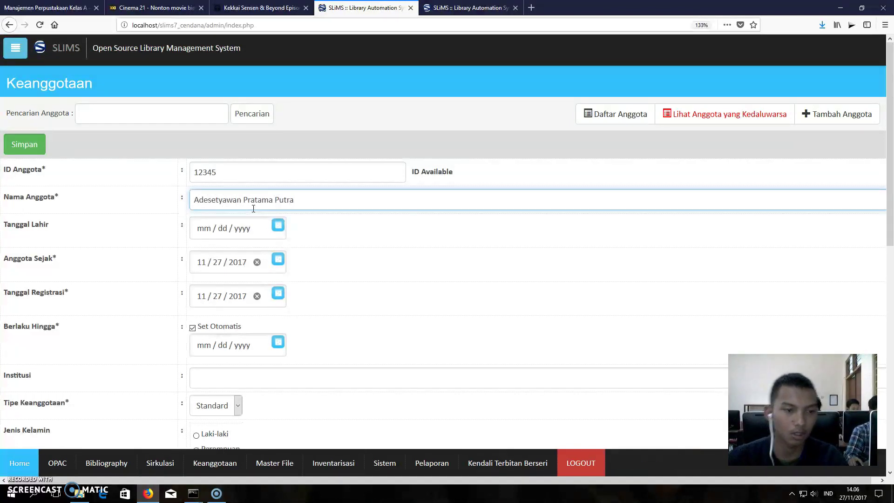
click(278, 225)
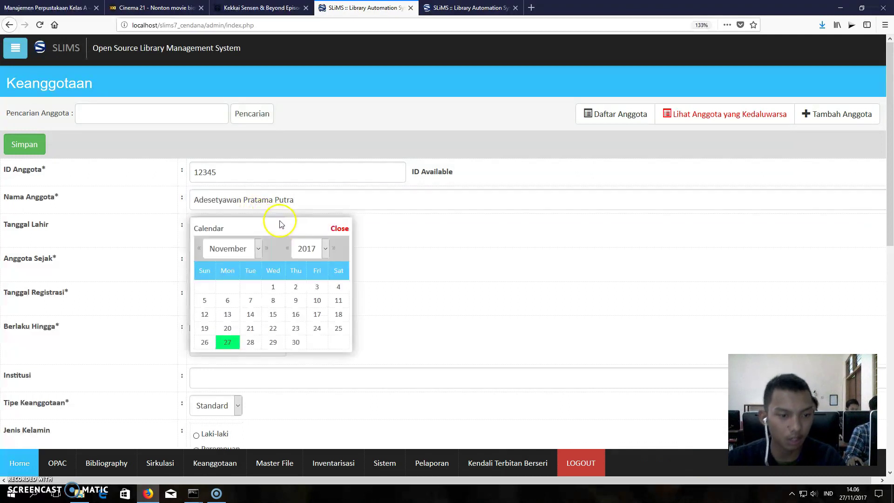
click(325, 249)
scroll(309, 289, up, 5)
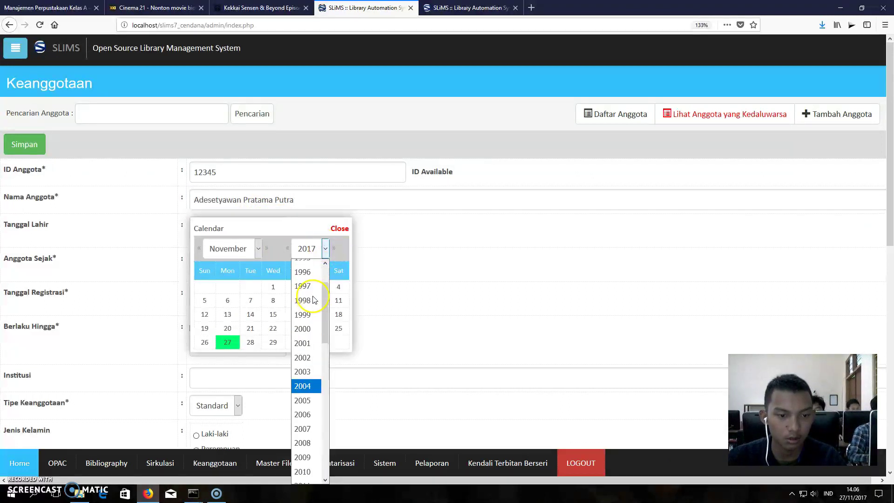
click(298, 284)
click(259, 249)
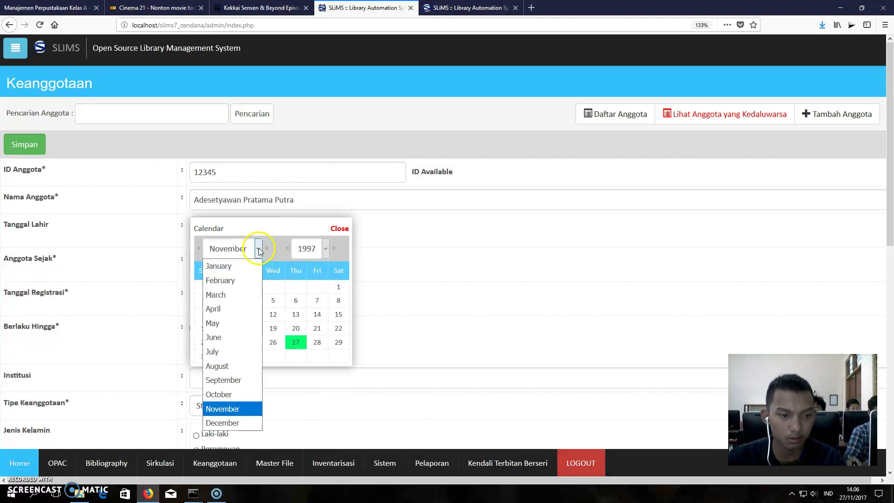
click(243, 295)
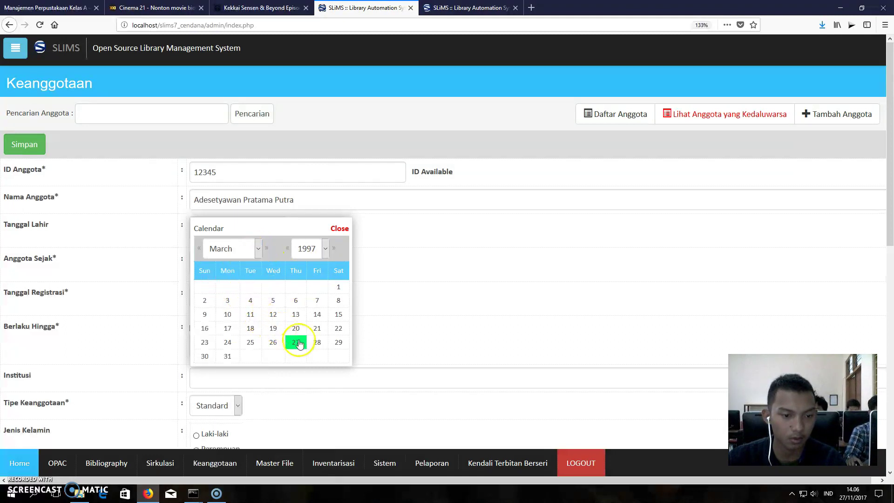
click(318, 328)
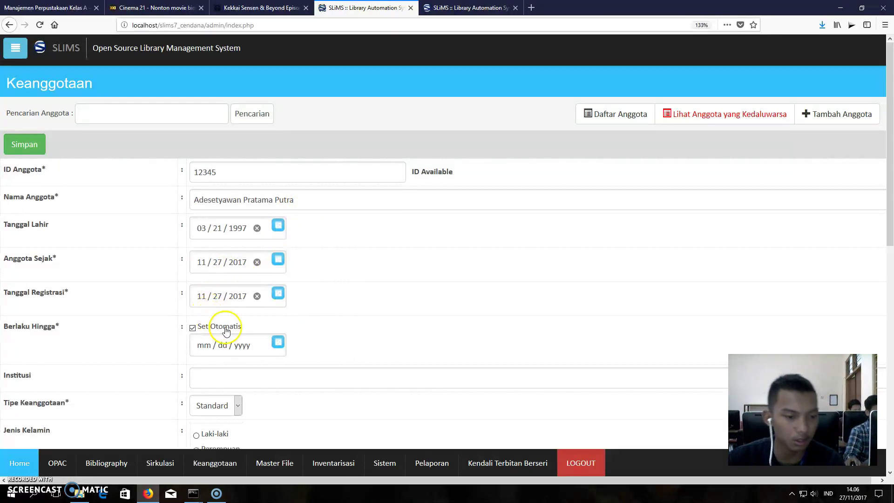
- Set Institusi to UNIVERSITAS NEGERI MALANG from the 'UN' suggestions
click(240, 380)
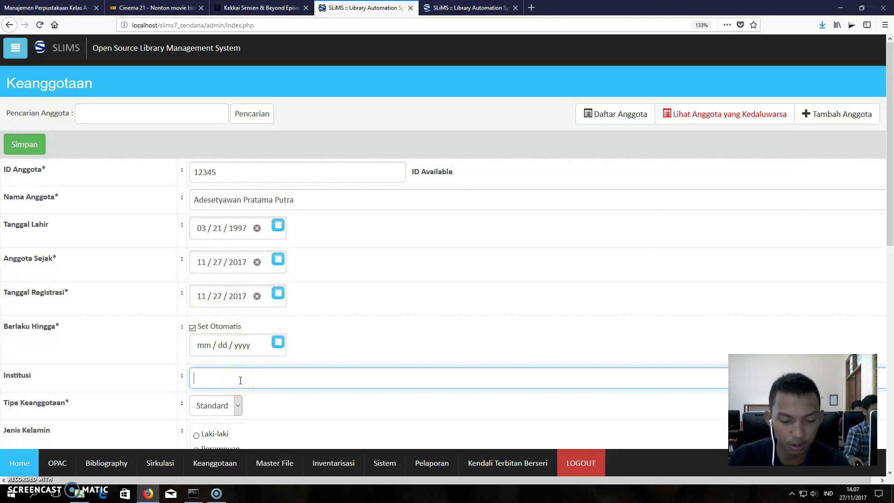
text(UN)
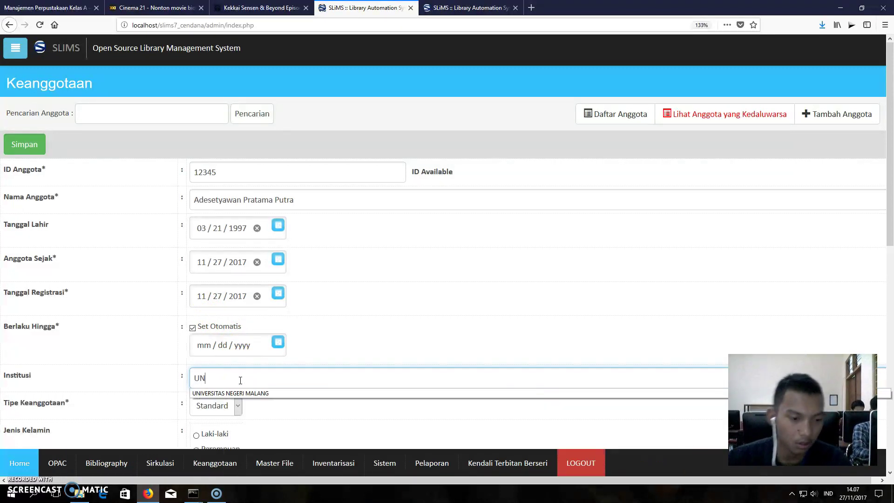
click(238, 393)
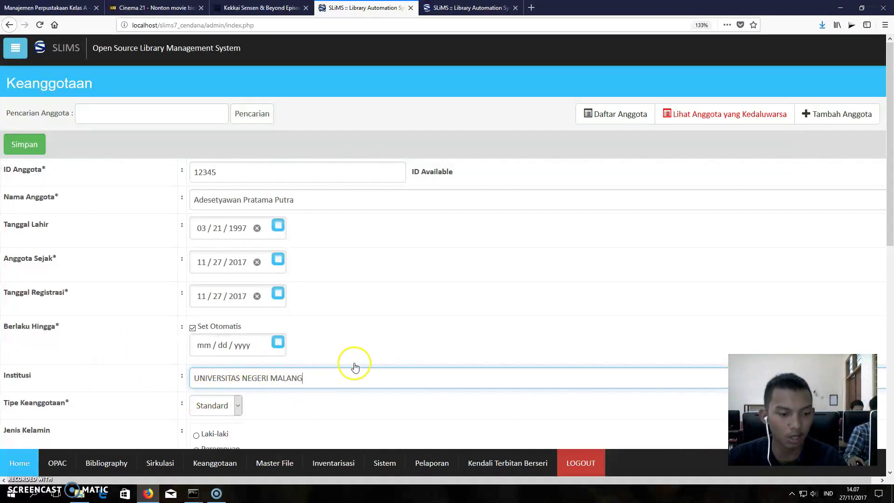
- Keep Standard membership type, select Laki-laki, and begin the street address in Alamat
scroll(355, 368, down, 3)
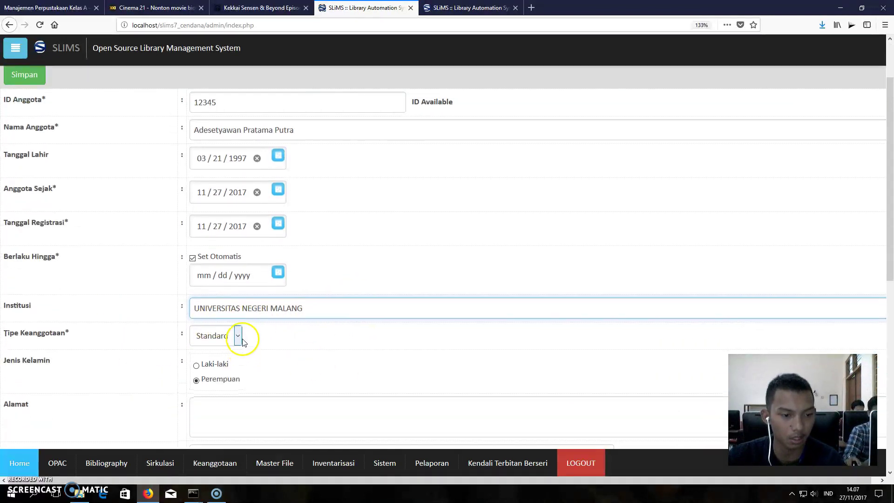
click(238, 336)
click(236, 354)
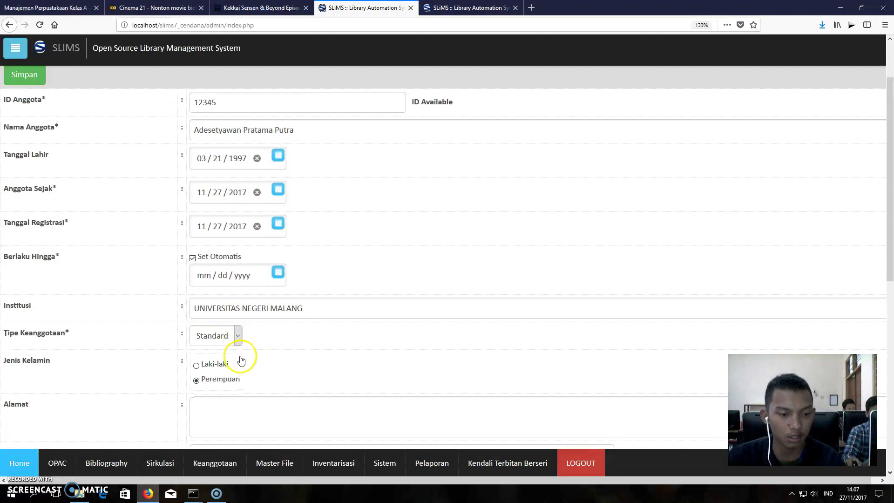
scroll(200, 369, down, 3)
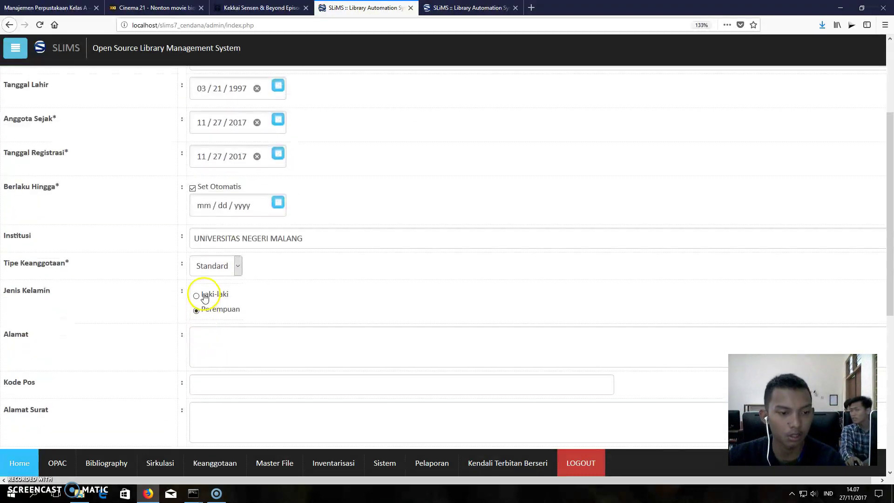
click(199, 296)
click(233, 347)
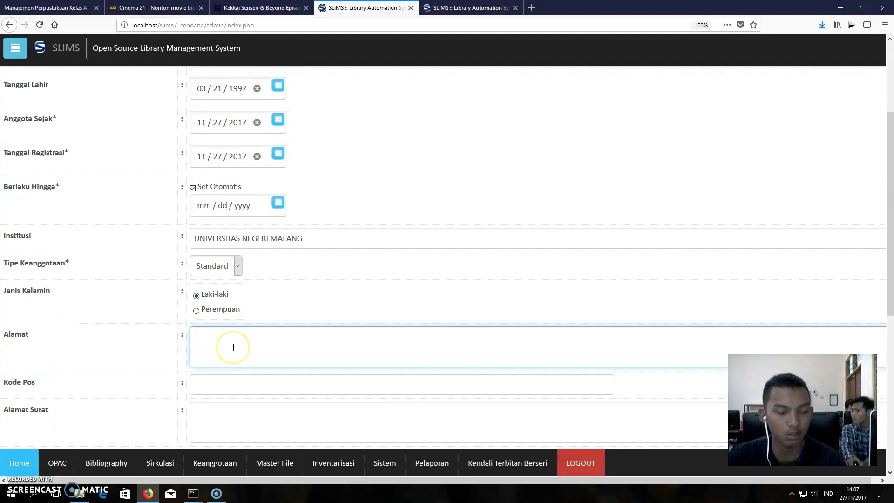
text(Jl)
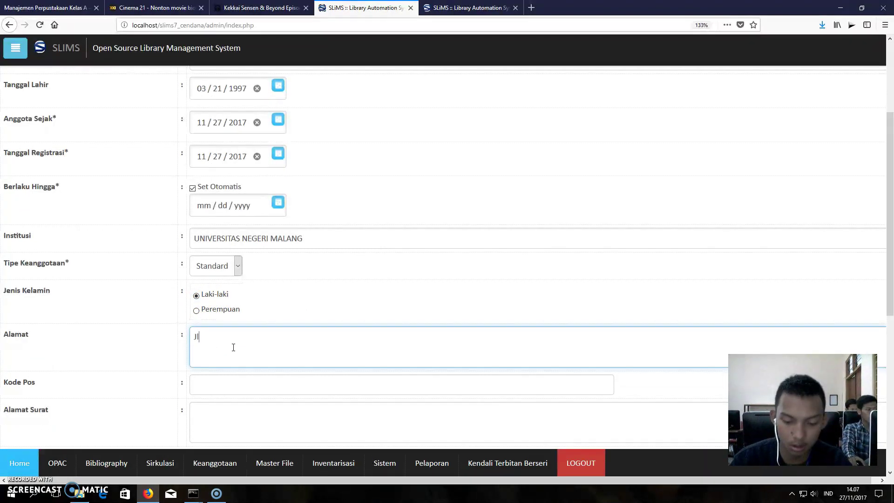
text(. Gh)
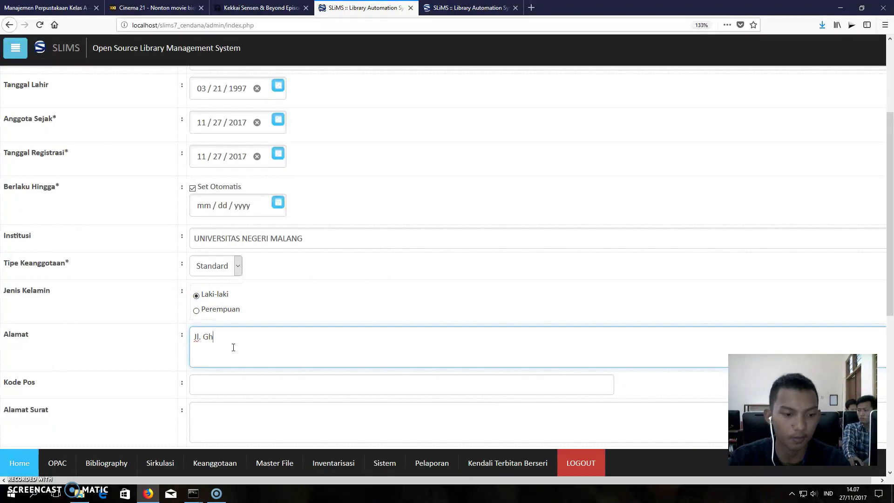
text(azali NO)
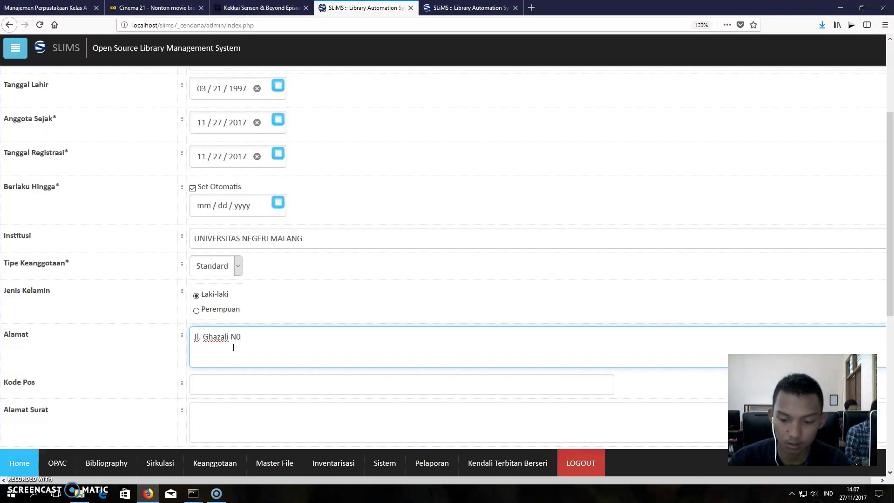
- Finish the street address and pick the suggested postal code in Kode Pos
text(10)
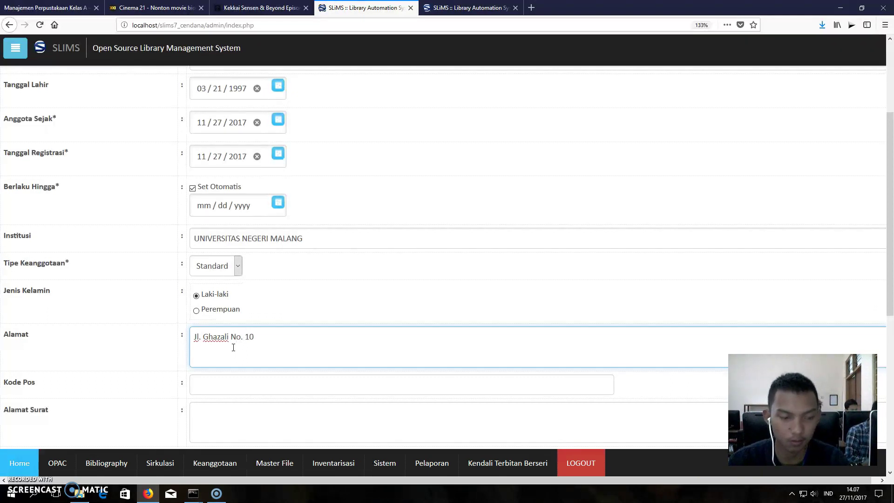
click(233, 390)
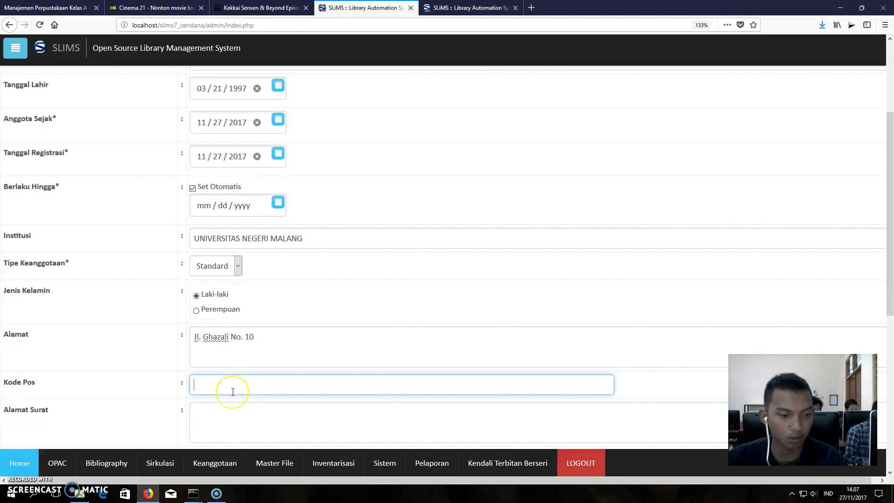
text(6)
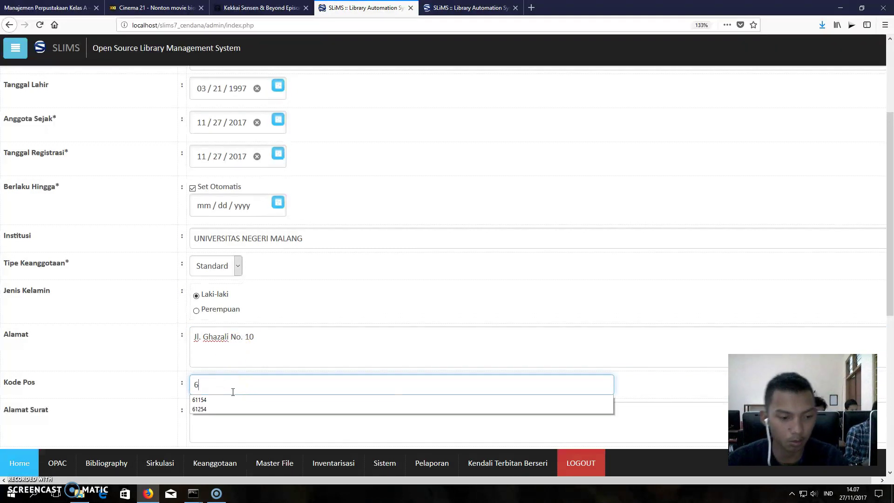
click(193, 296)
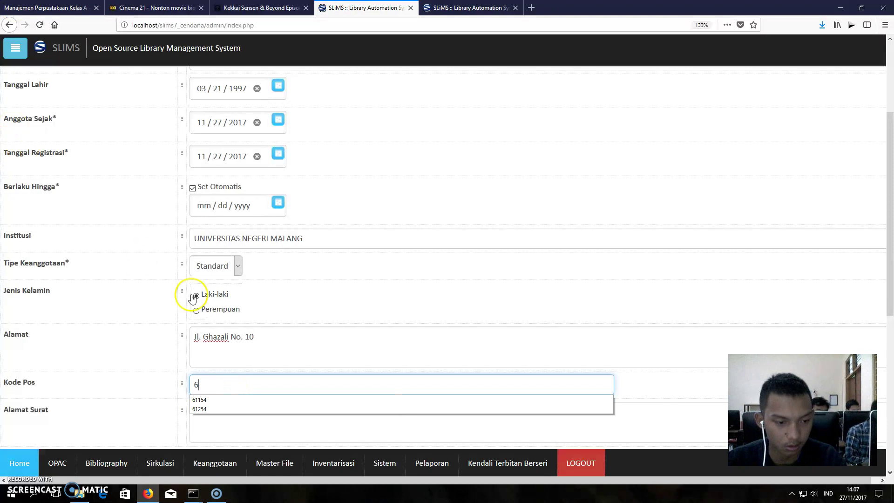
click(250, 398)
scroll(246, 386, down, 1)
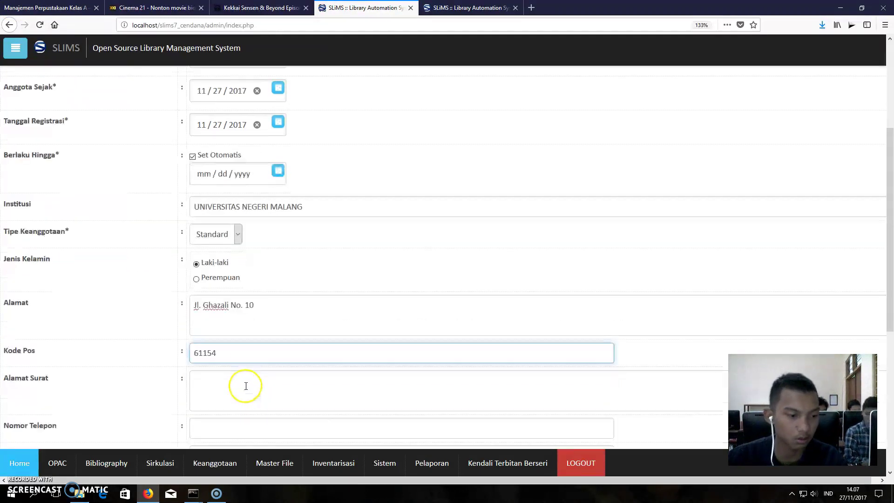
scroll(246, 386, down, 2)
- Enter the member's mailing address in Alamat Surat
click(219, 268)
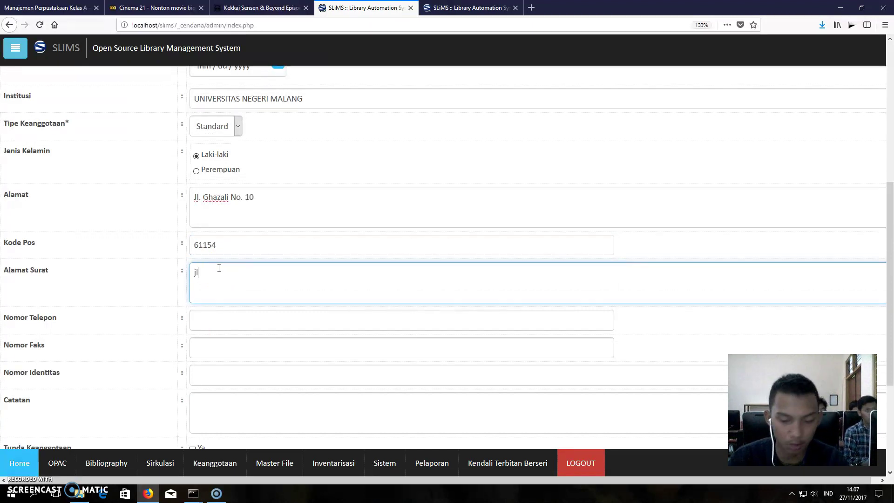
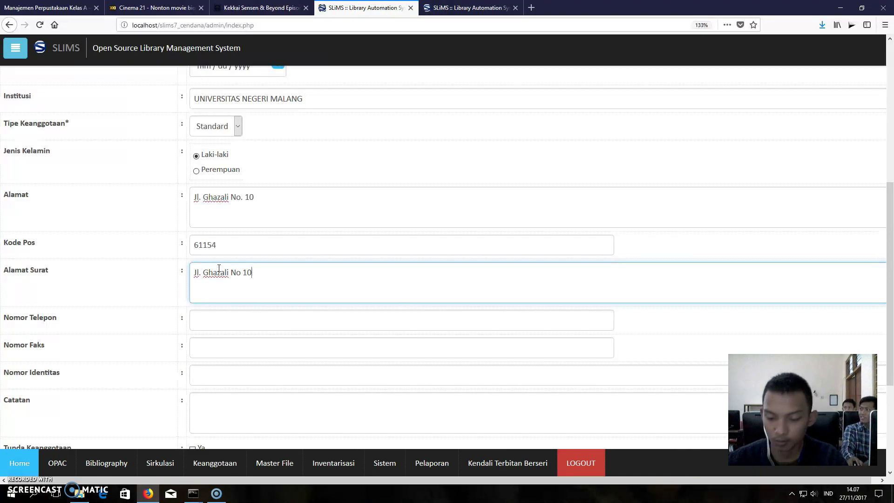
key(Left)
key(Left)
key(Left)
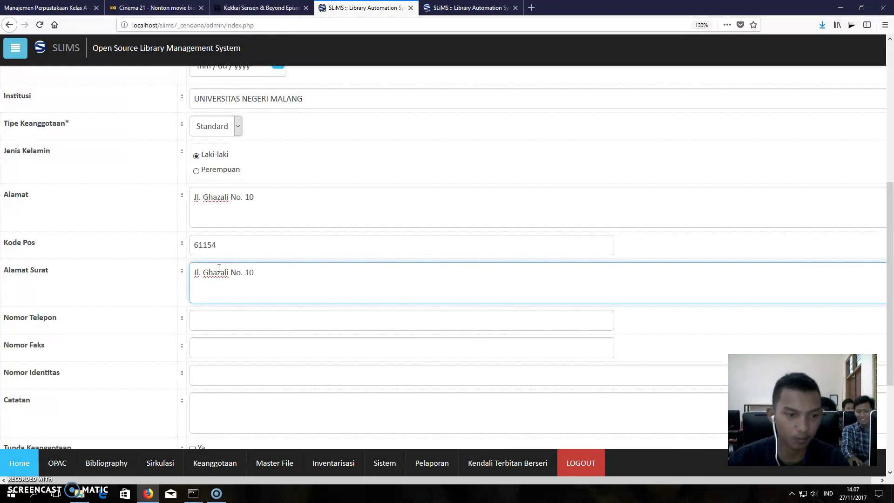
- Fill in the phone number, '-' as fax, and the identity number
click(240, 317)
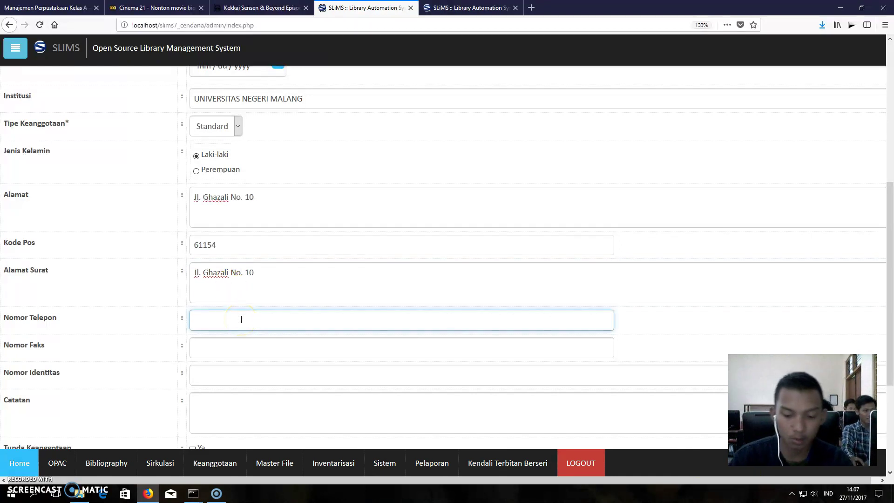
text(08)
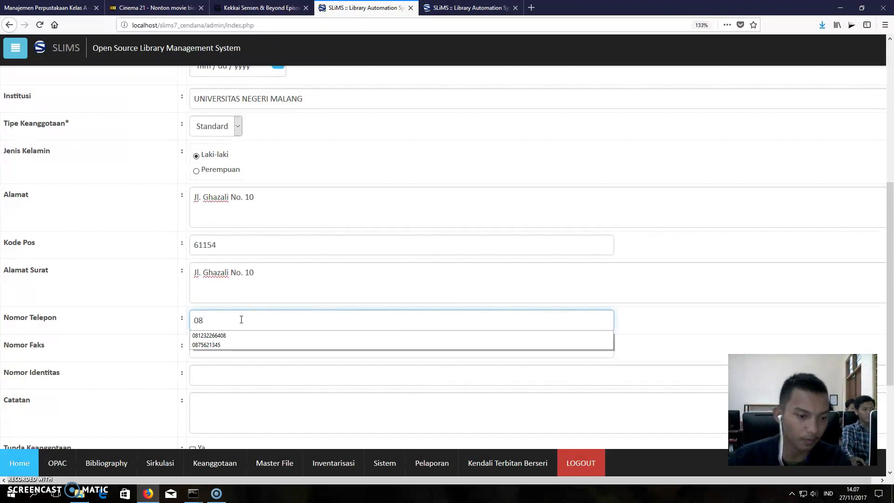
click(247, 336)
click(250, 346)
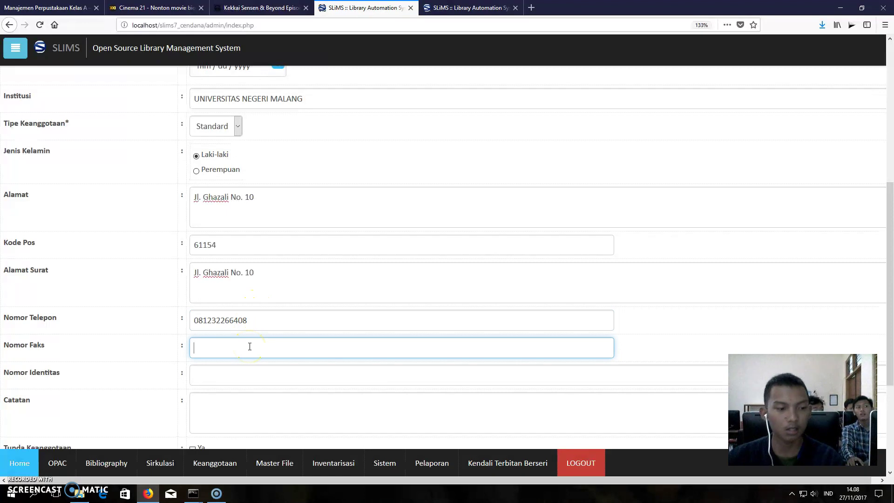
text(-)
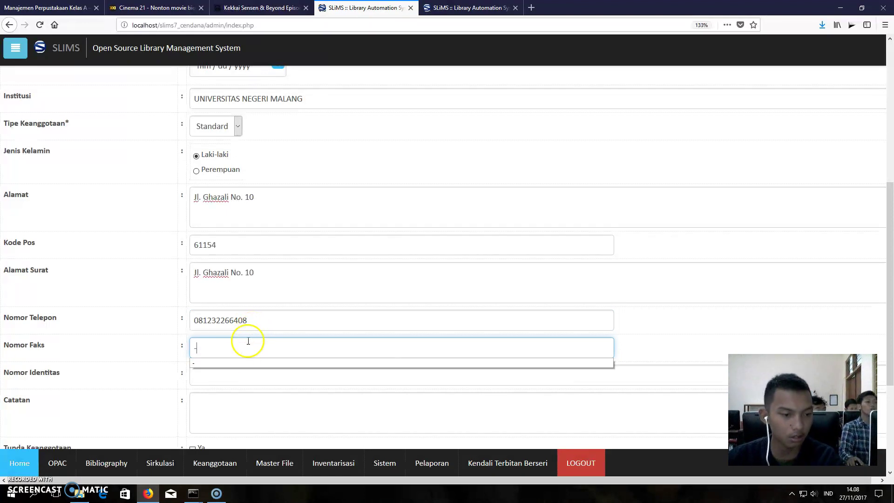
click(236, 364)
click(233, 373)
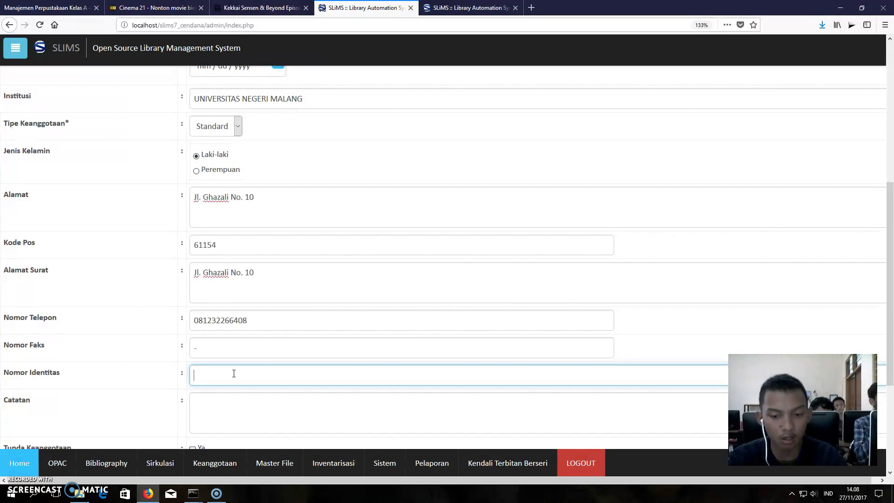
text(15)
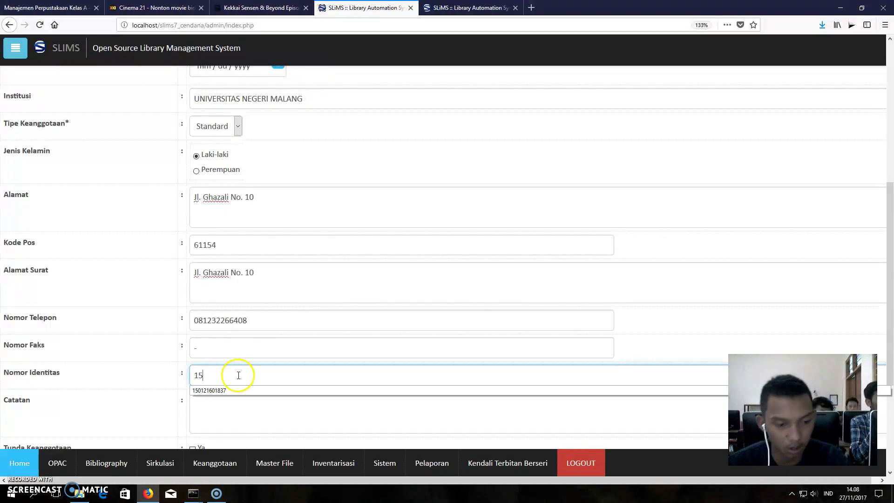
click(248, 391)
- Write the note 'Mahasiswa' in Catatan
scroll(247, 382, down, 2)
click(243, 329)
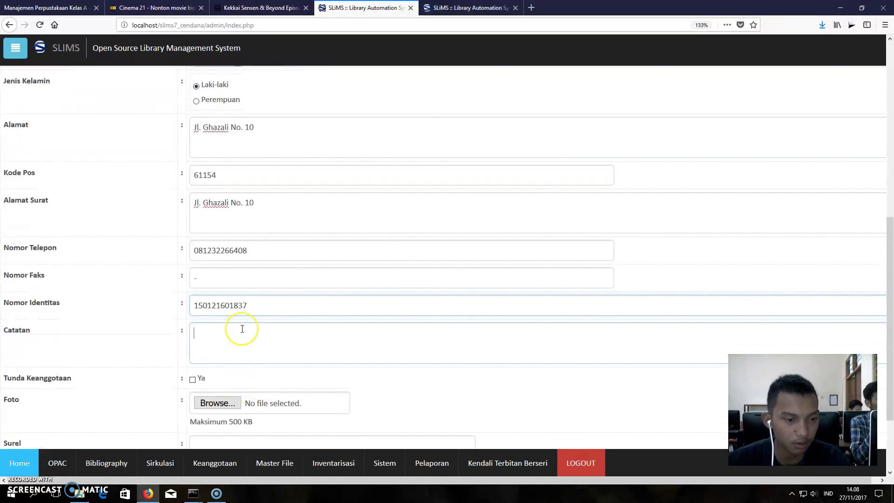
text(Mahasiswa)
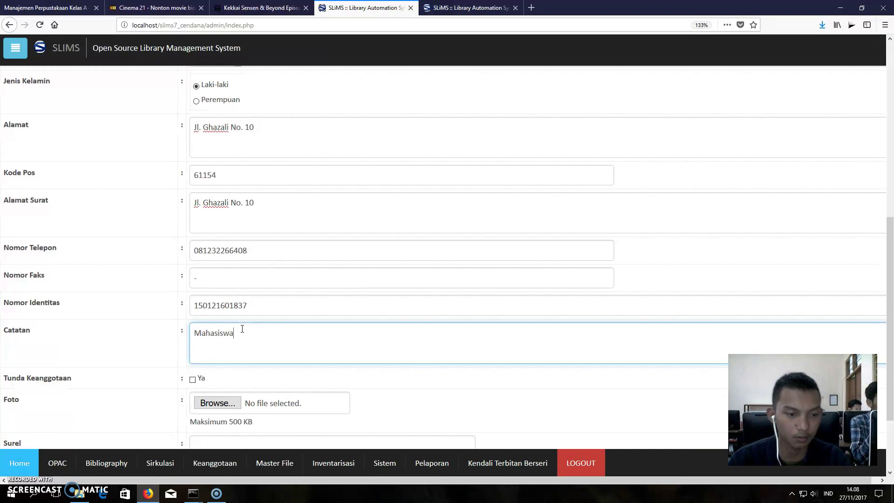
click(225, 402)
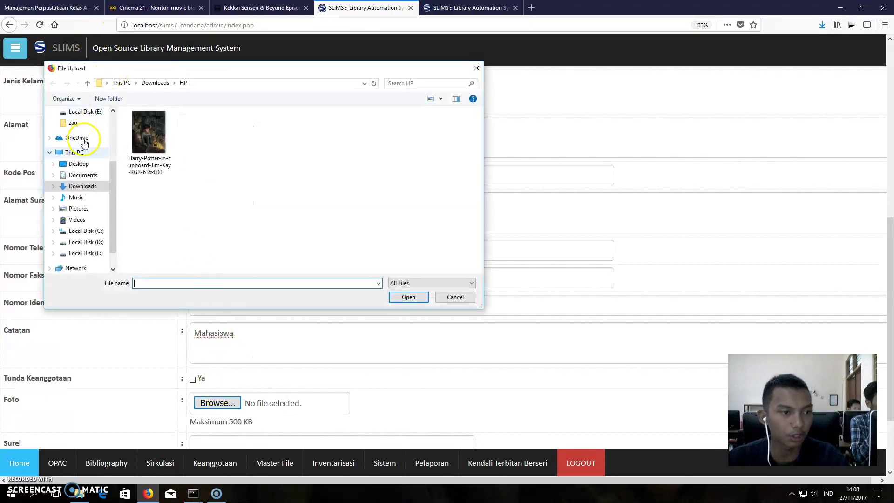
- Attach kaneki.jpg from Downloads as the member photo
click(80, 185)
scroll(242, 168, down, 5)
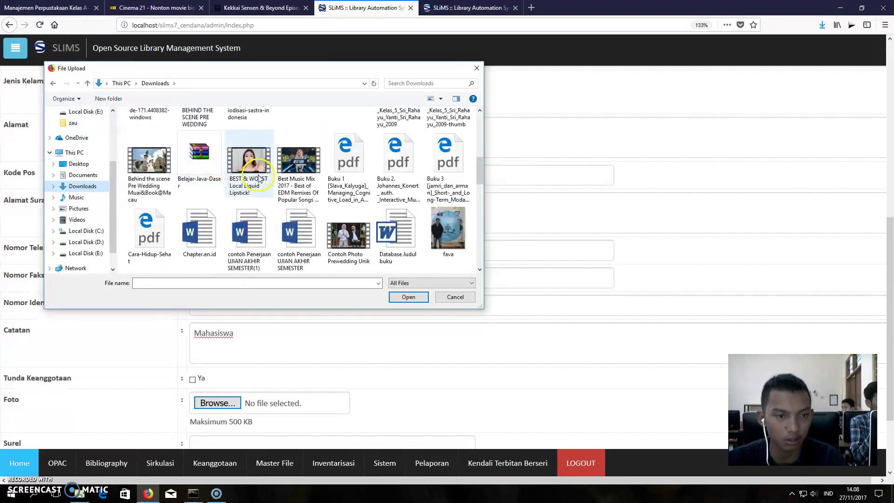
scroll(259, 179, down, 3)
click(296, 166)
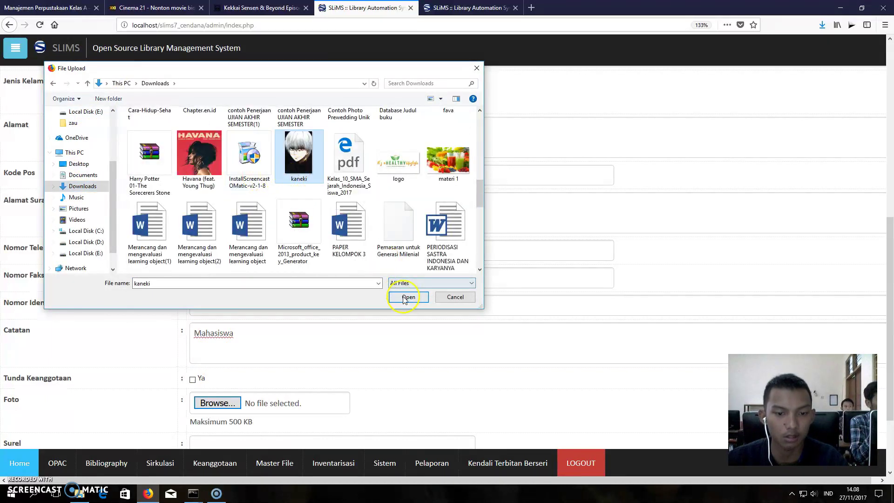
click(404, 297)
- Fill Surel with the suggested e-mail address
scroll(368, 310, down, 2)
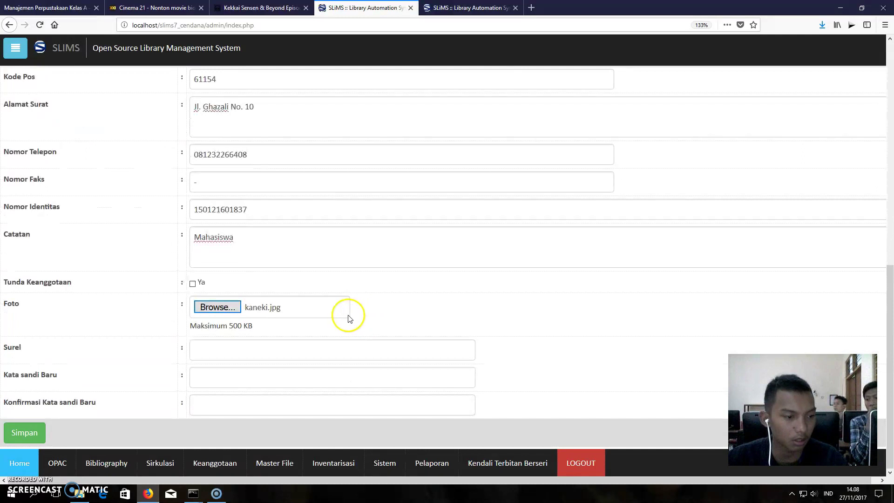
click(251, 351)
text(ade)
click(255, 365)
- Enter the new password and its confirmation, retyping both fields
click(260, 368)
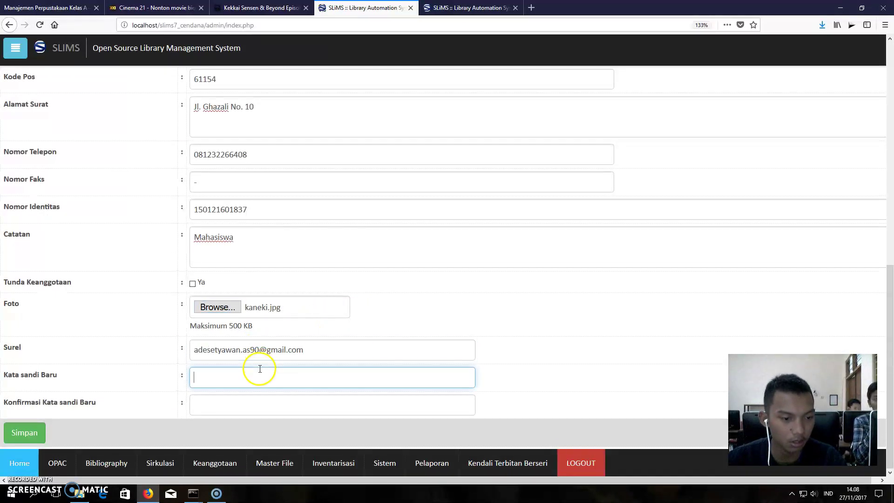
text(12345678)
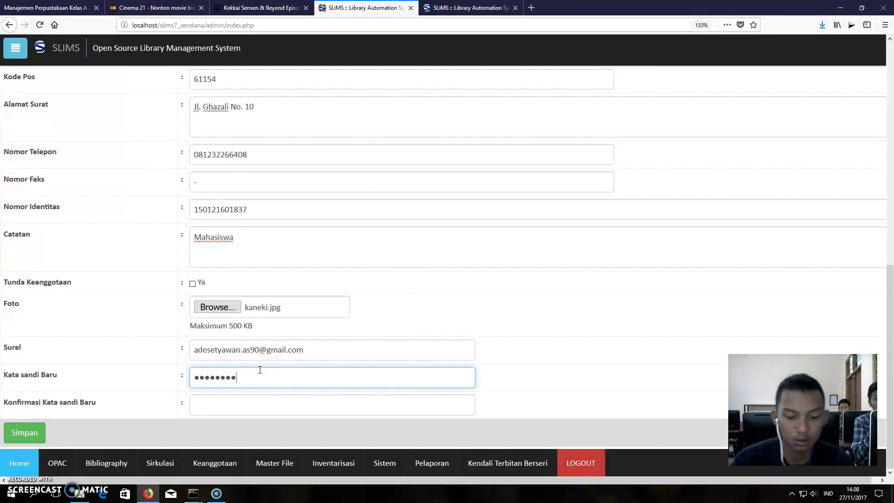
click(240, 406)
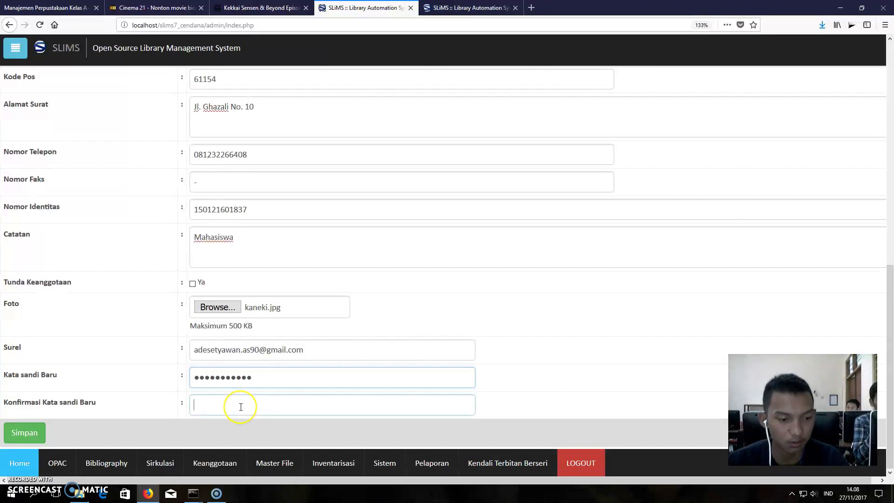
text(1234567890)
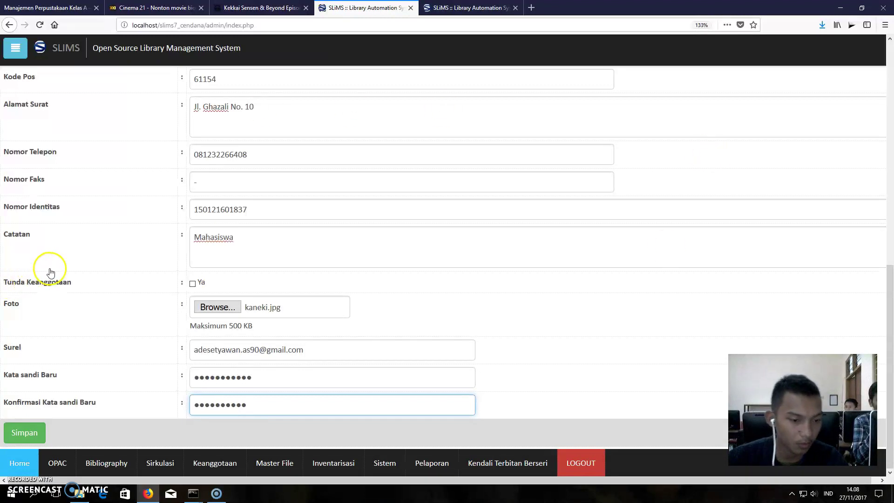
click(277, 379)
key(BackSpace)
key(BackSpace)
key(BackSpace)
key(BackSpace)
key(BackSpace)
key(BackSpace)
key(BackSpace)
key(BackSpace)
key(BackSpace)
text(••••••••••)
click(259, 406)
key(BackSpace)
key(BackSpace)
key(BackSpace)
key(BackSpace)
key(BackSpace)
key(BackSpace)
key(BackSpace)
key(BackSpace)
key(BackSpace)
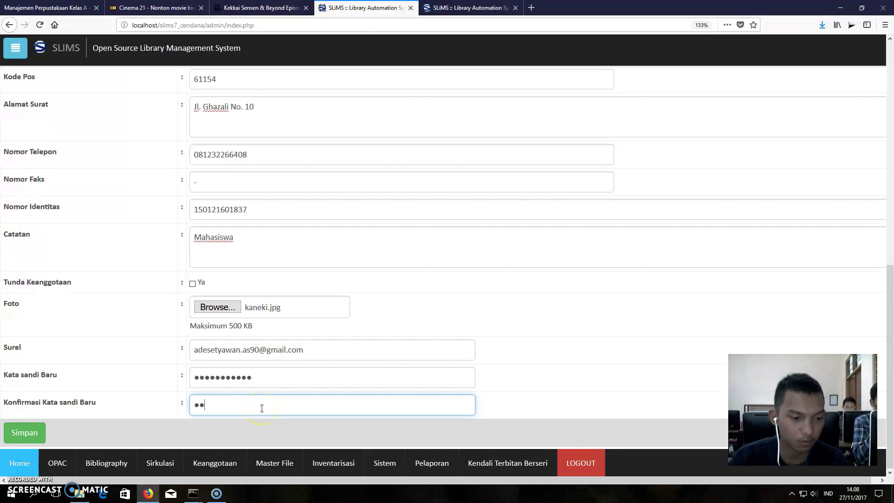
text(•••••••••••)
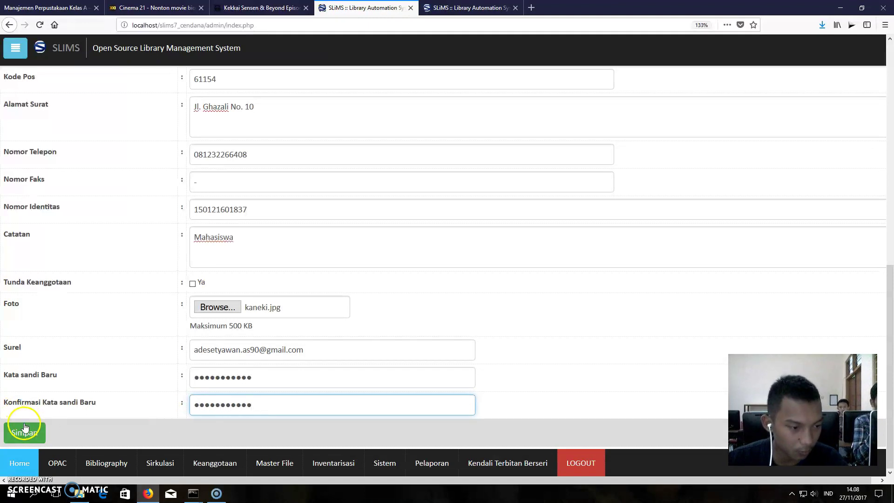
- Try saving, dismiss the password-mismatch alert, and retype both password fields
click(28, 433)
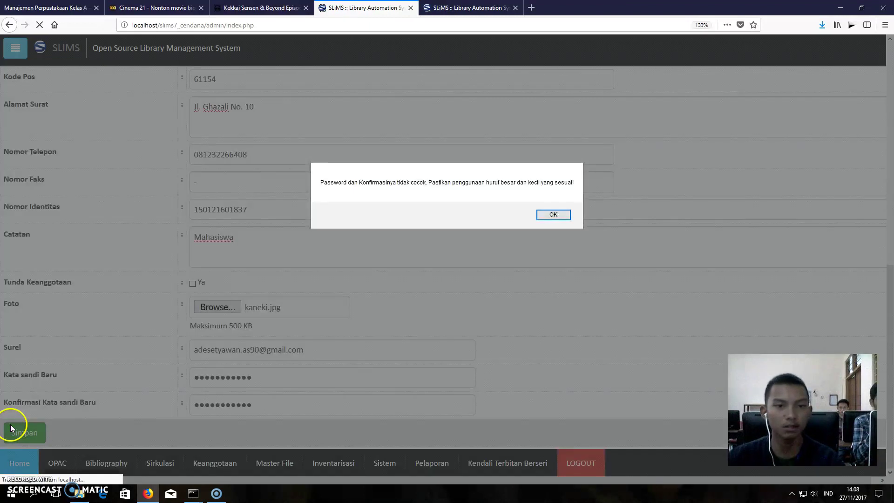
click(559, 215)
click(263, 375)
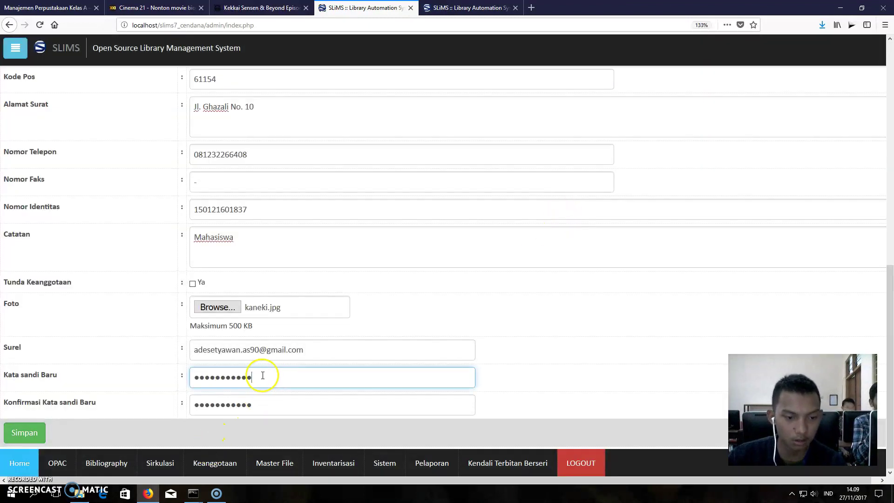
key(BackSpace)
key(BackSpace)
key(BackSpace)
key(BackSpace)
key(BackSpace)
key(BackSpace)
key(BackSpace)
key(BackSpace)
key(BackSpace)
key(BackSpace)
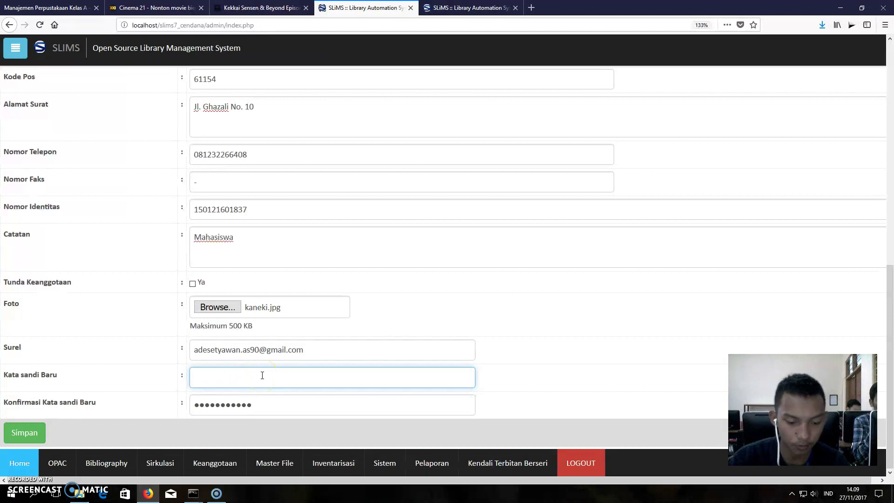
text(•••••)
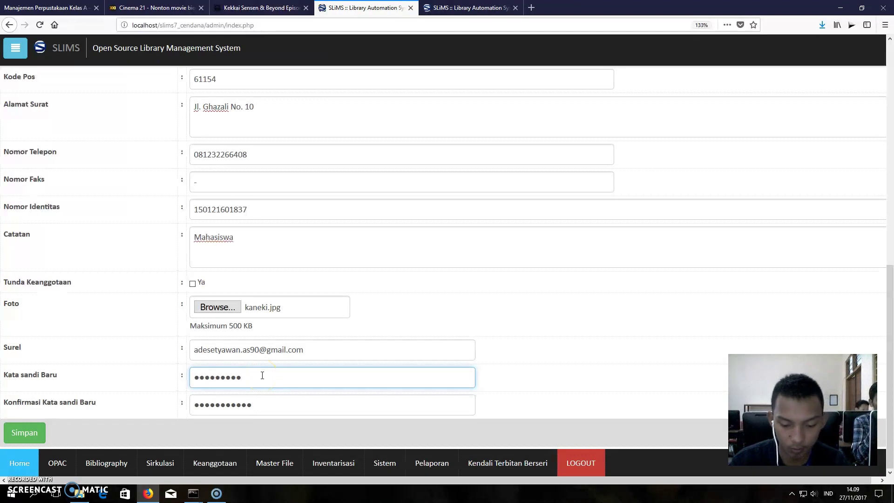
click(274, 406)
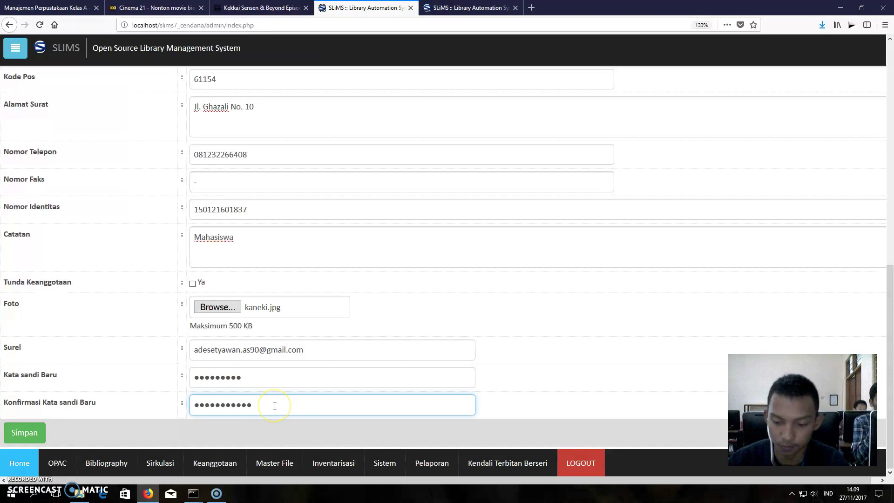
key(BackSpace)
key(BackSpace)
key(BackSpace)
key(BackSpace)
key(BackSpace)
key(BackSpace)
key(BackSpace)
key(BackSpace)
key(BackSpace)
key(BackSpace)
text(••••••••••)
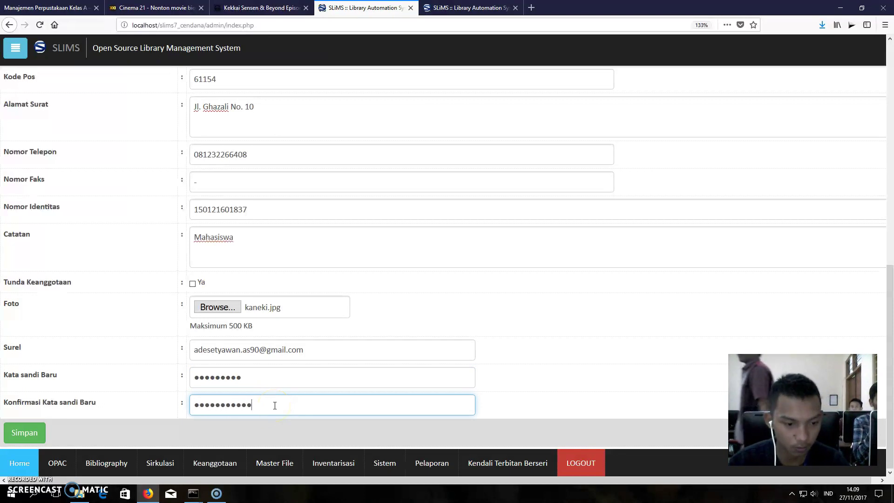
key(BackSpace)
key(BackSpace)
key(BackSpace)
key(BackSpace)
key(BackSpace)
key(BackSpace)
key(BackSpace)
key(BackSpace)
key(BackSpace)
key(BackSpace)
key(BackSpace)
text(••••••••••)
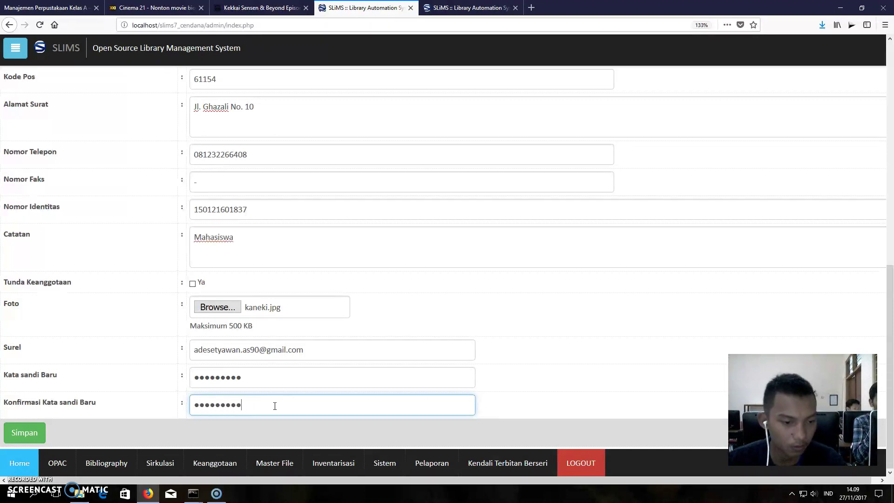
- Save again, clear the second mismatch alert, and resave the member record
click(24, 432)
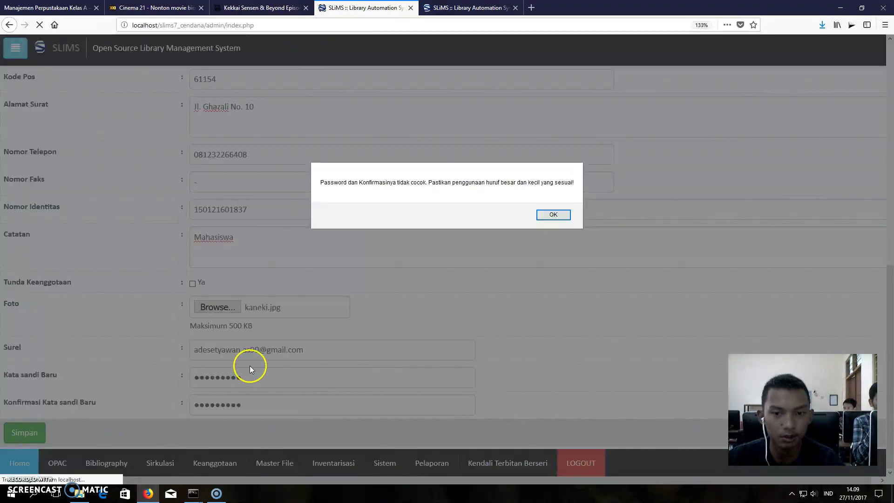
click(554, 214)
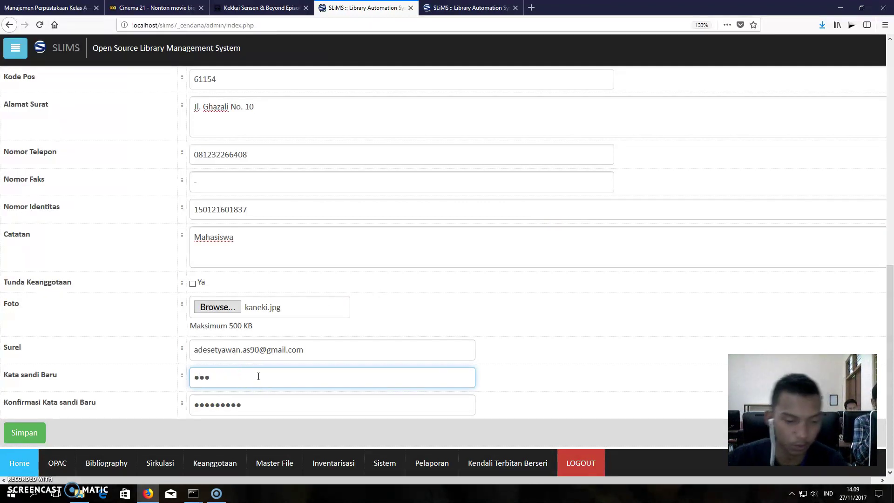
click(254, 403)
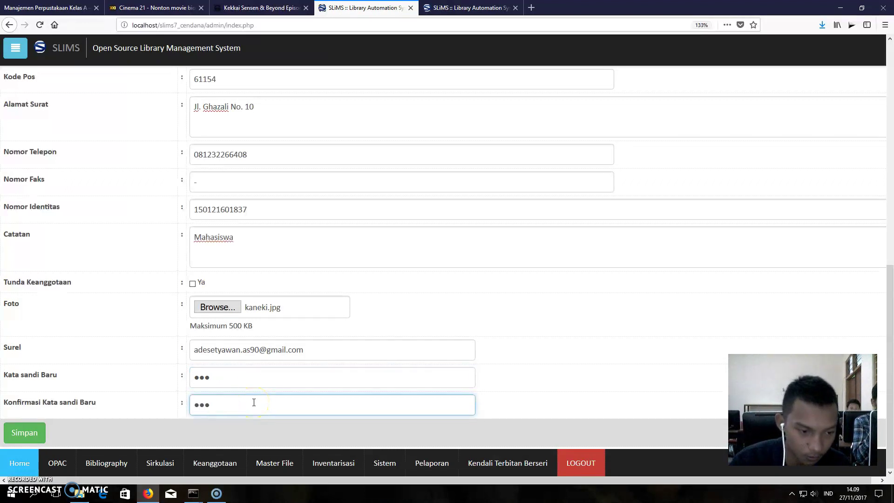
click(49, 433)
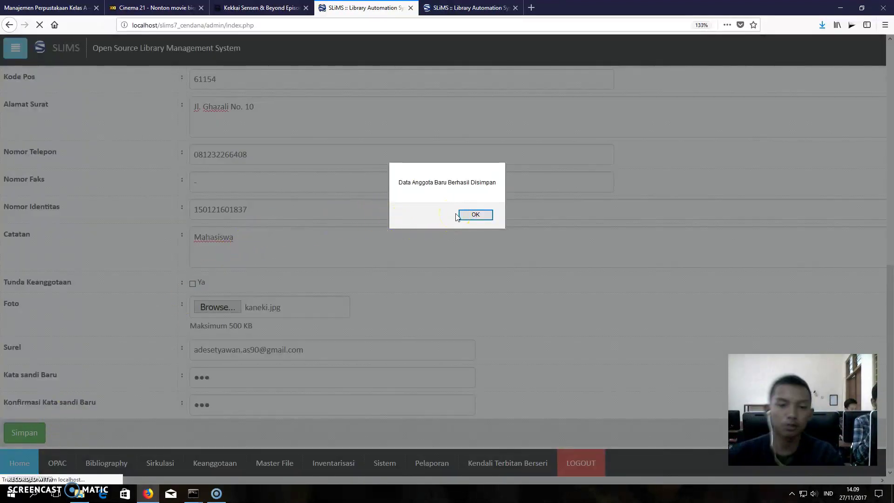
- Dismiss the 'Data Anggota Baru Berhasil Disimpan' and 'Gambar Berhasil Diunggah' notices, then open Sirkulasi
click(464, 217)
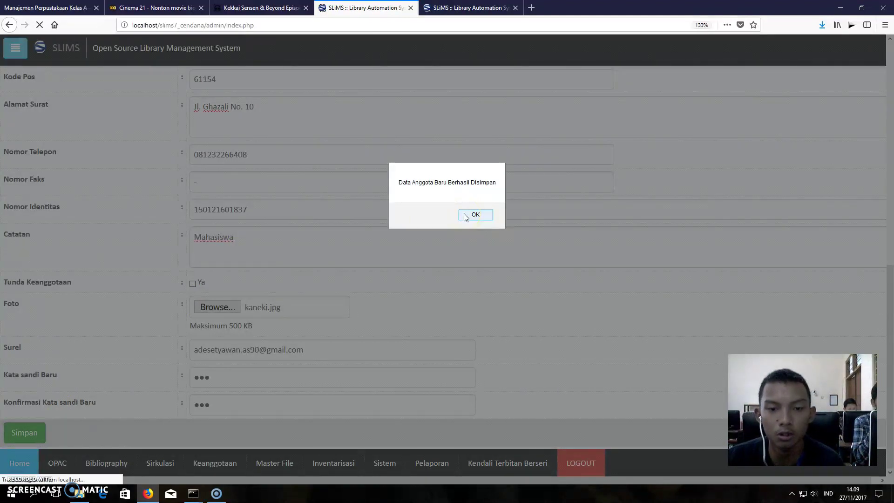
click(465, 215)
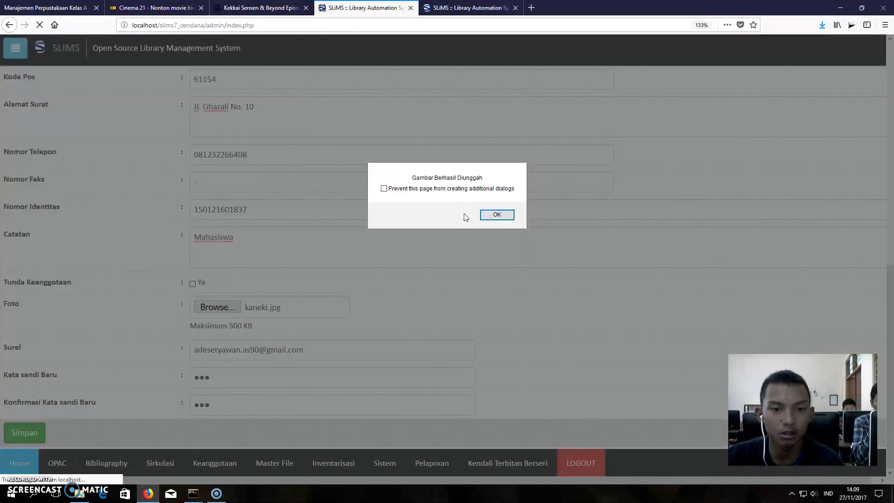
click(497, 219)
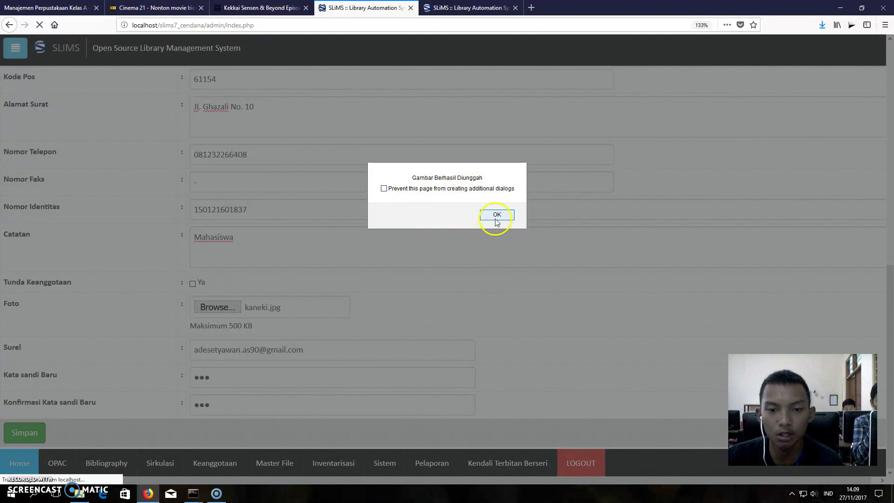
click(330, 181)
click(330, 181)
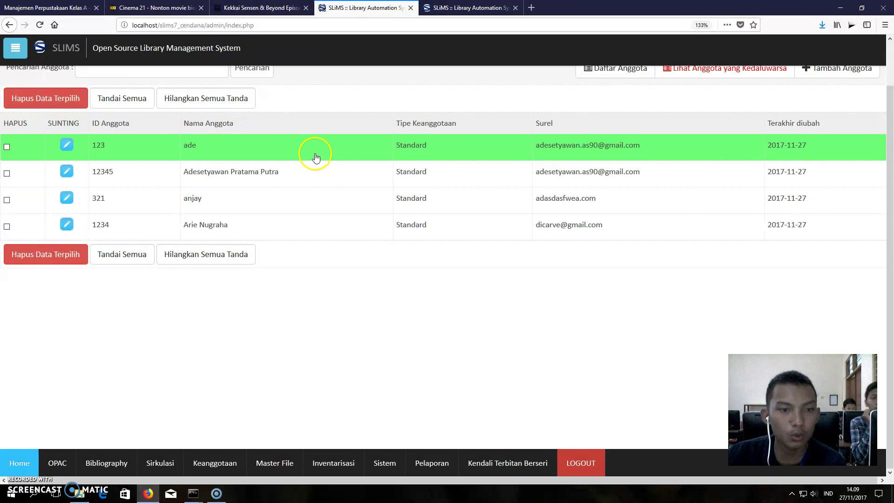
click(160, 463)
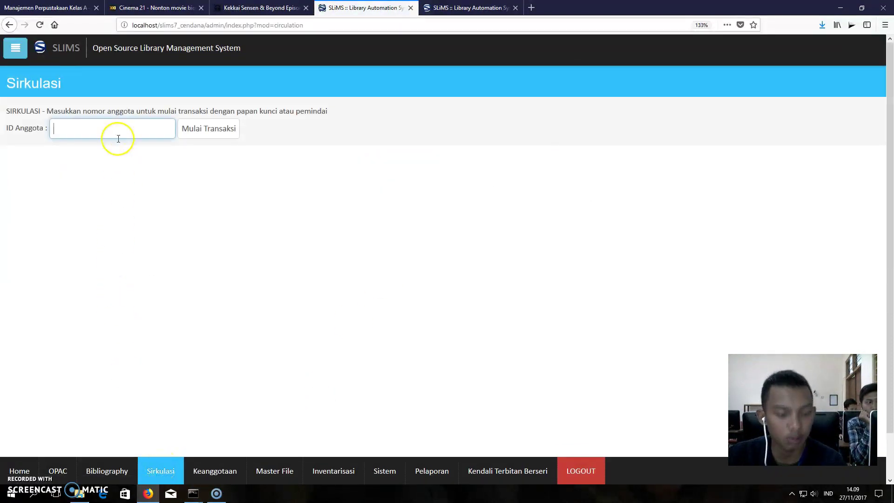
- Start a circulation transaction for the new member by their ID
text(123)
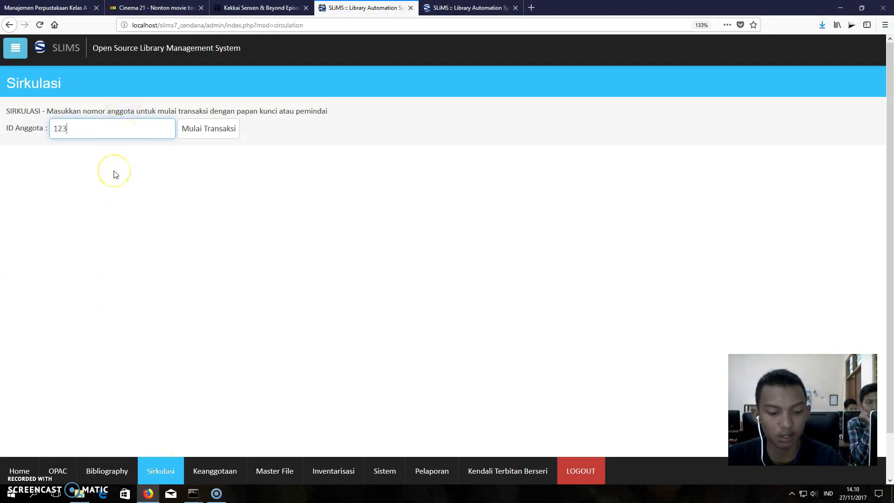
text(45)
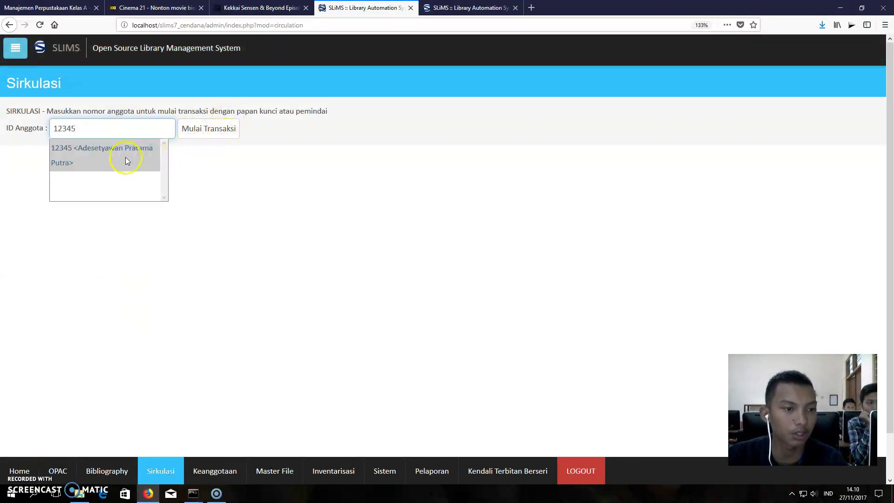
click(126, 158)
click(198, 133)
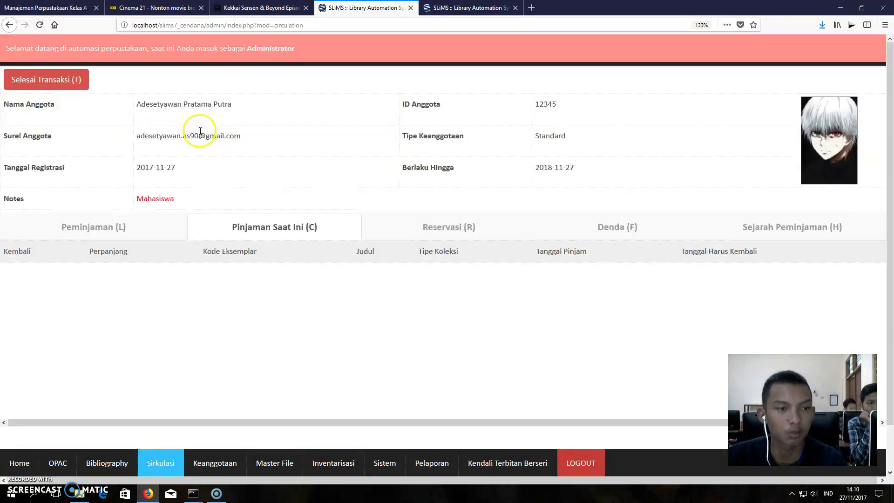
- Lend copy B00006, 'Corruption and development', under Peminjaman
click(90, 243)
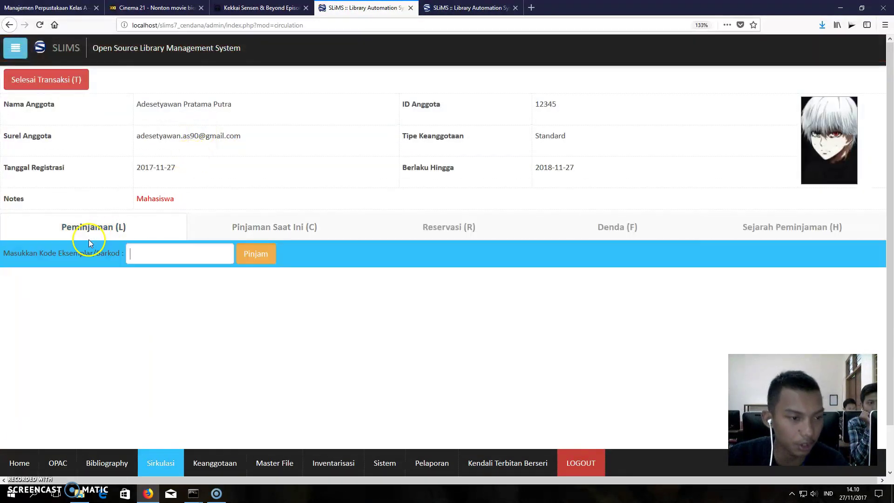
click(133, 254)
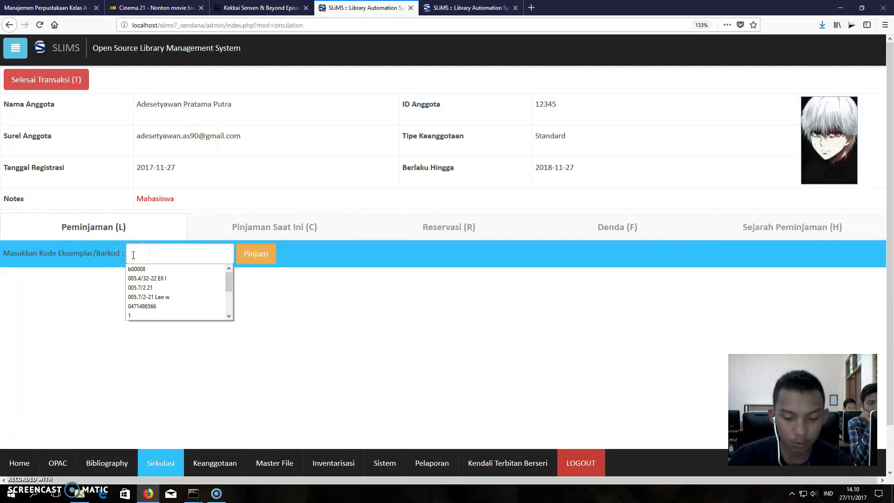
text(b000)
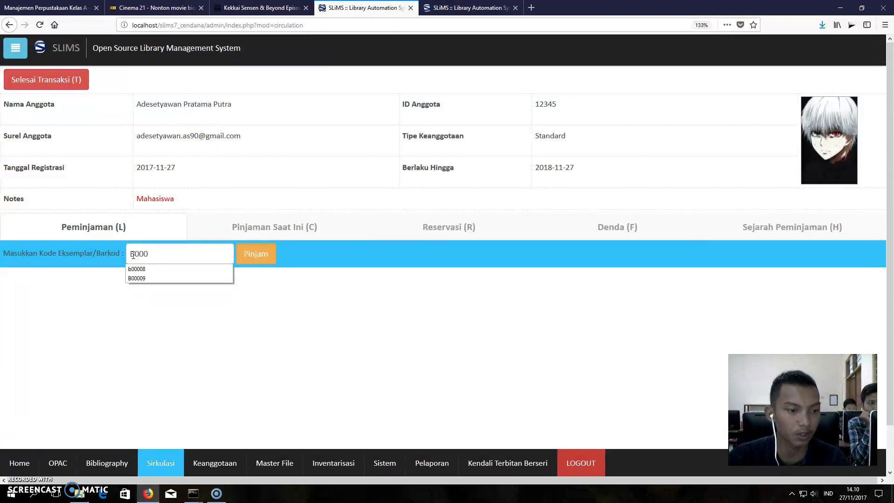
text(06)
click(256, 253)
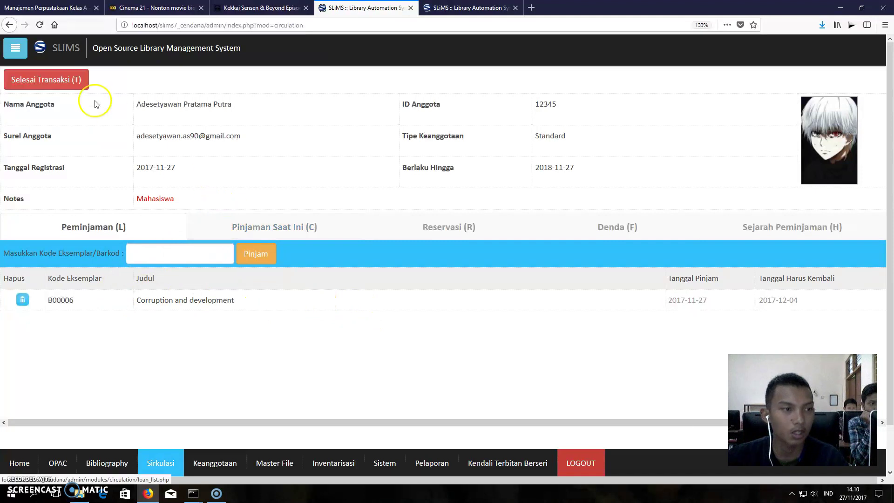
- Close member 12345's transaction, then restart it to see B00006 among current loans
click(78, 82)
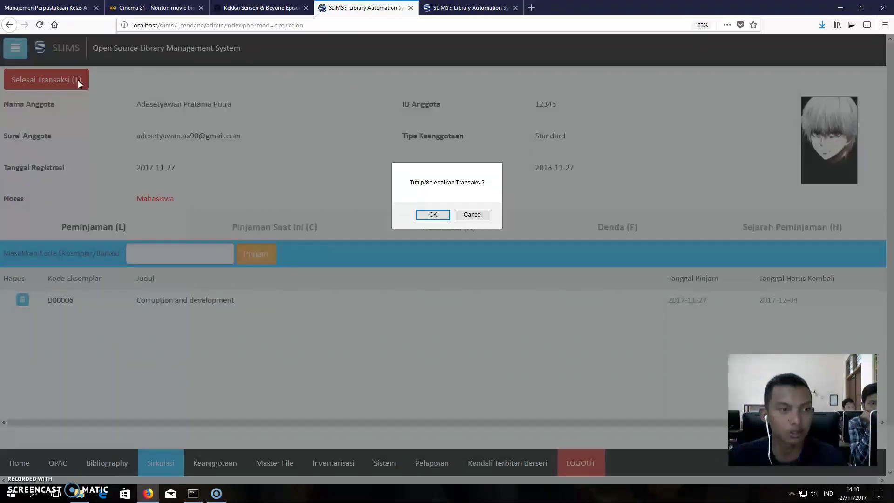
click(434, 215)
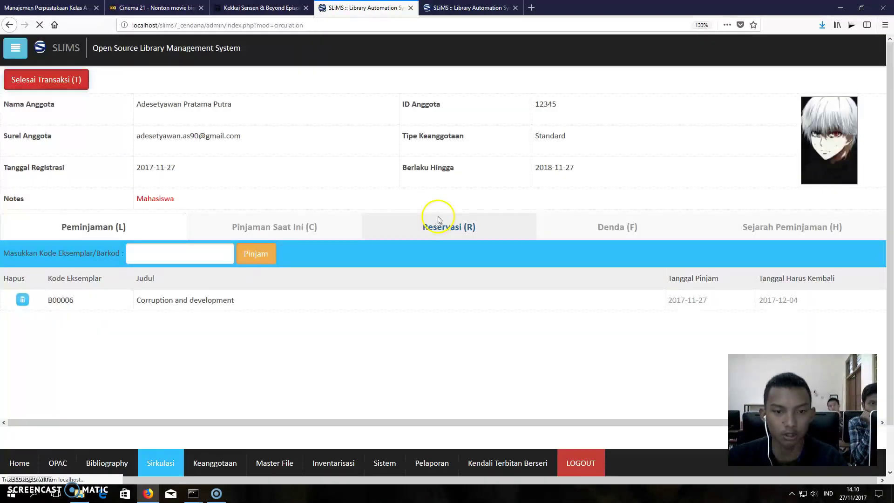
text(123)
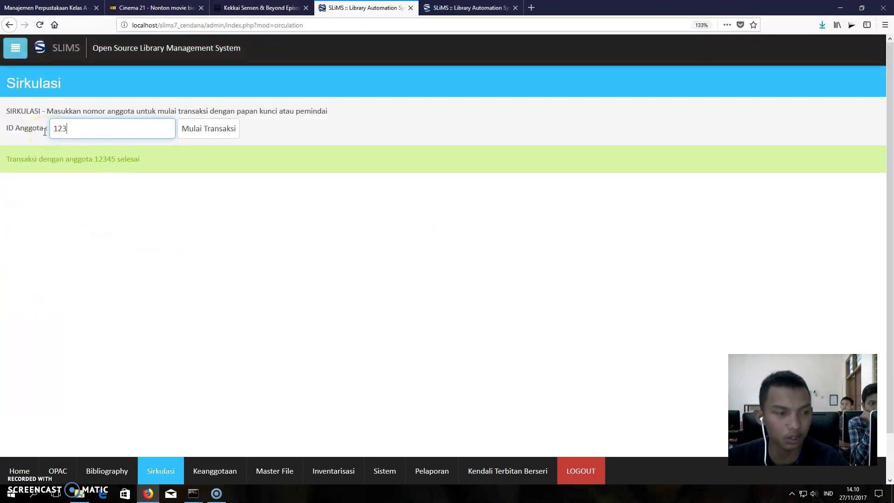
text(45)
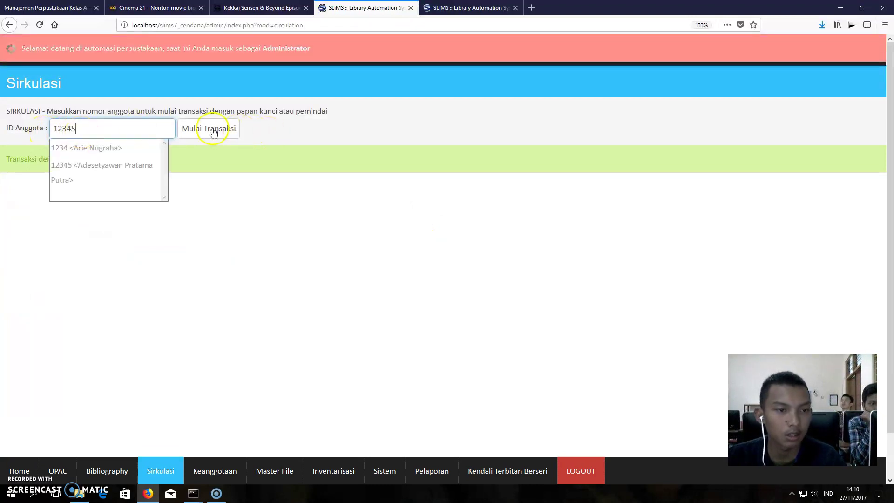
click(213, 129)
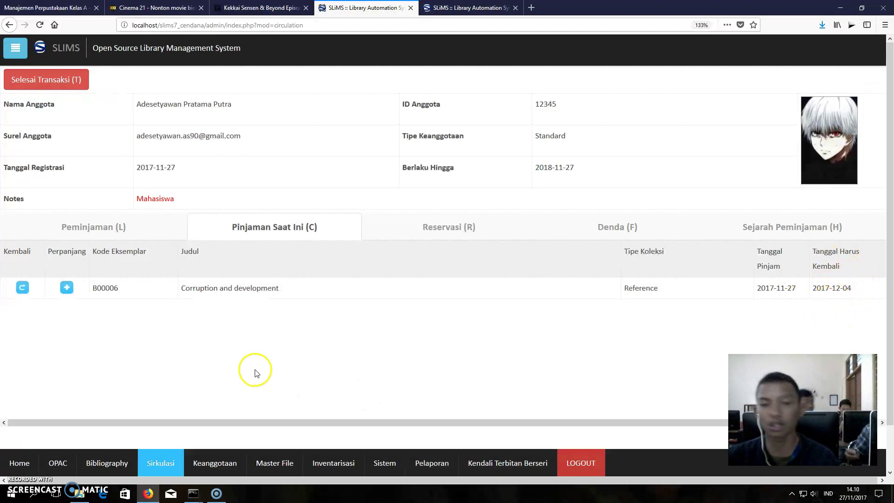
- Reserve copy B00009, 'Linux In a Nutshell', for the member, then check their empty fines list
click(467, 226)
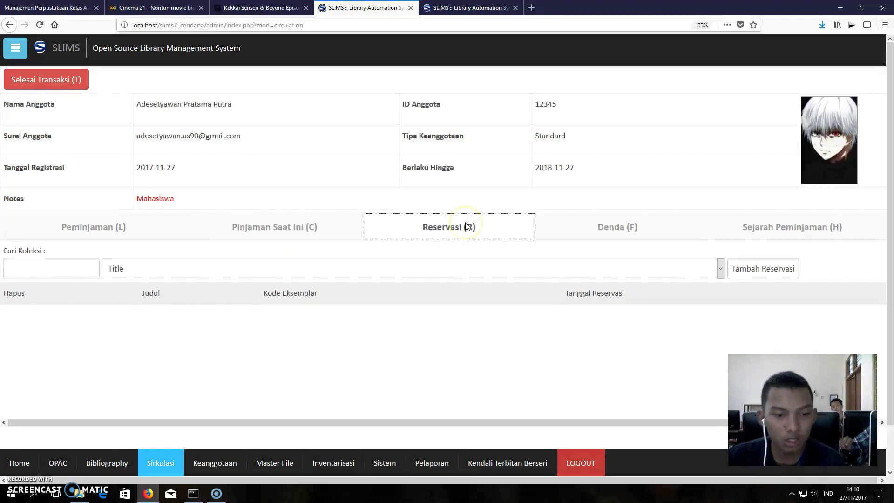
click(74, 269)
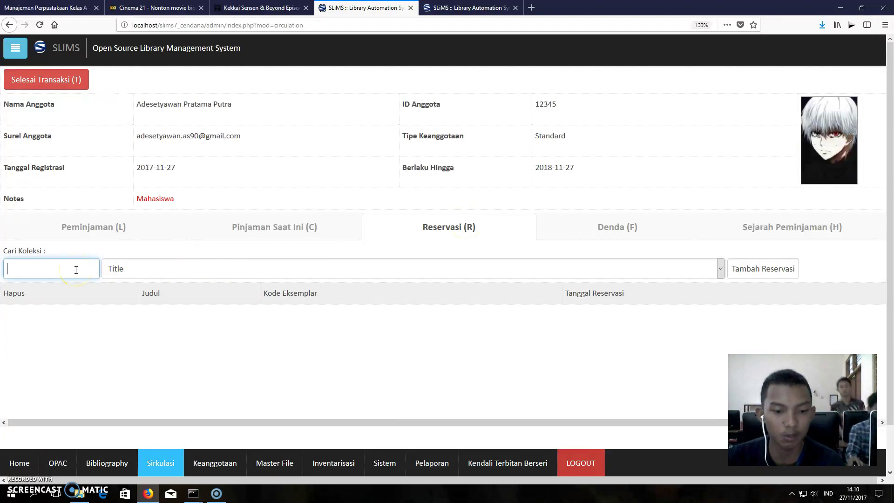
text(B00)
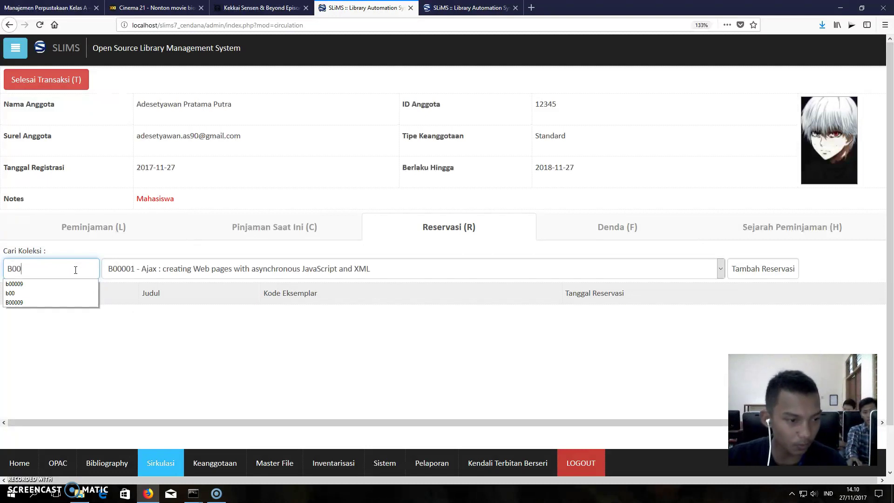
click(75, 282)
click(15, 264)
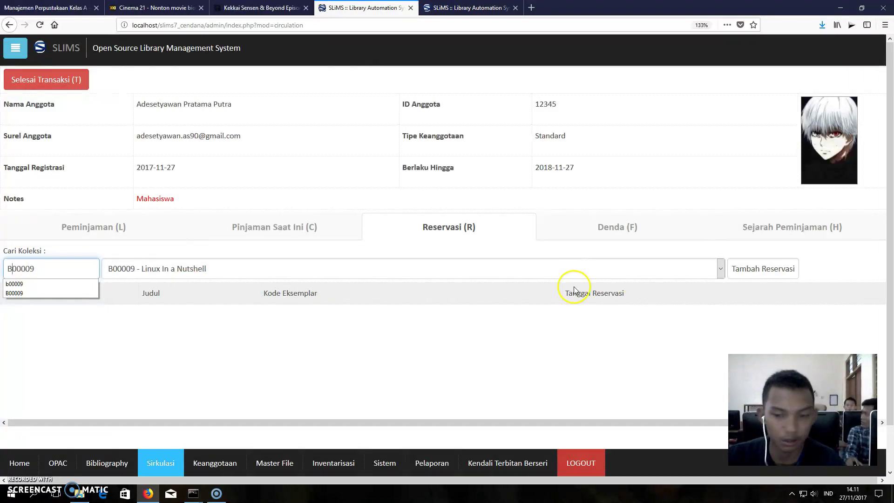
click(764, 269)
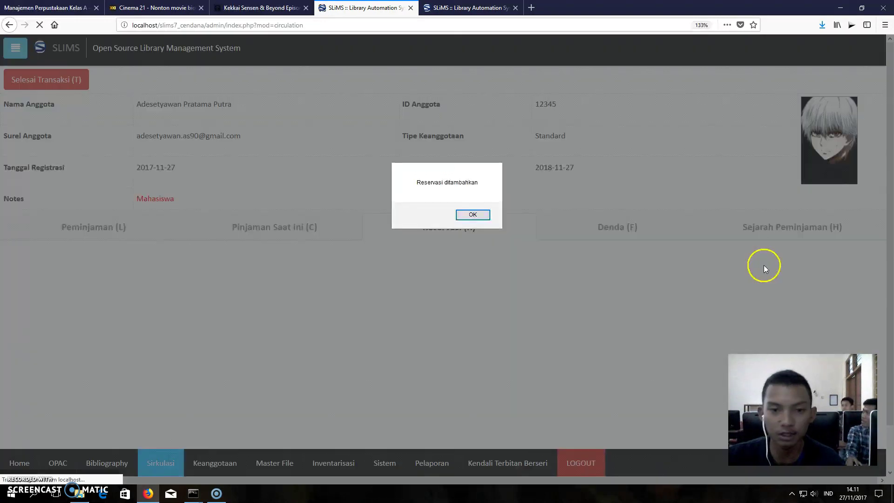
click(468, 214)
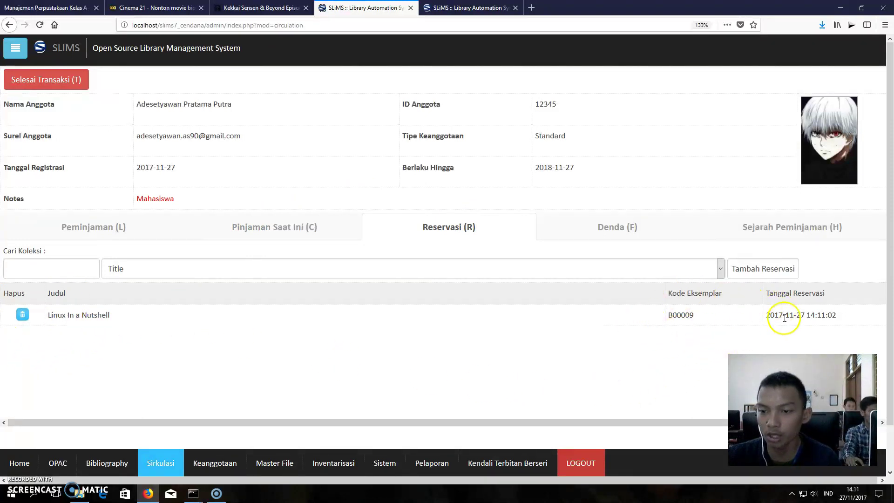
click(658, 233)
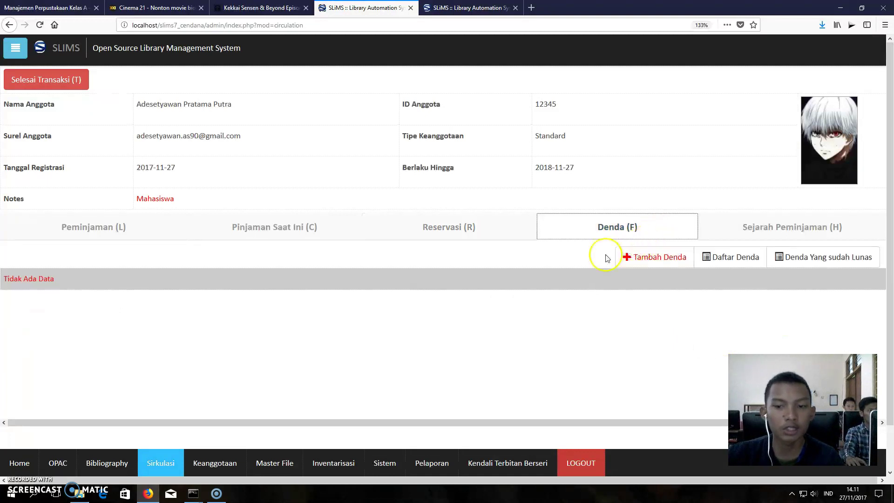
- Glance at the member's current loans, then start a new fine entry under Denda
click(249, 236)
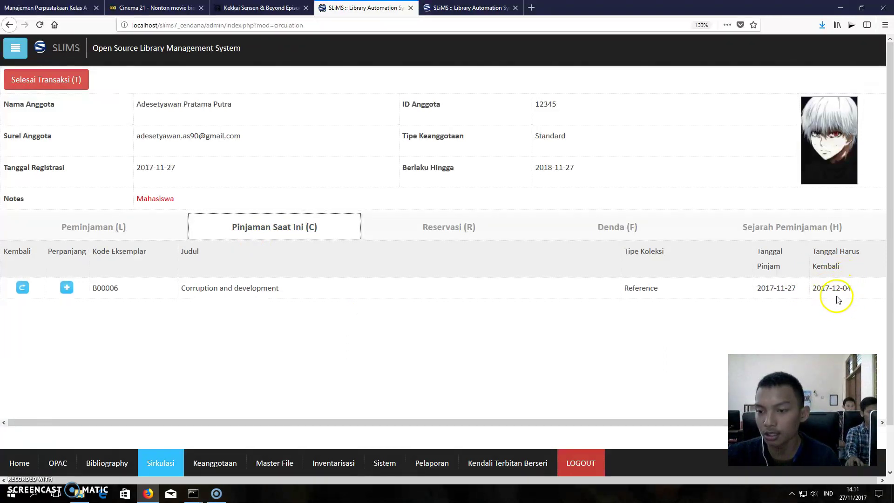
click(589, 233)
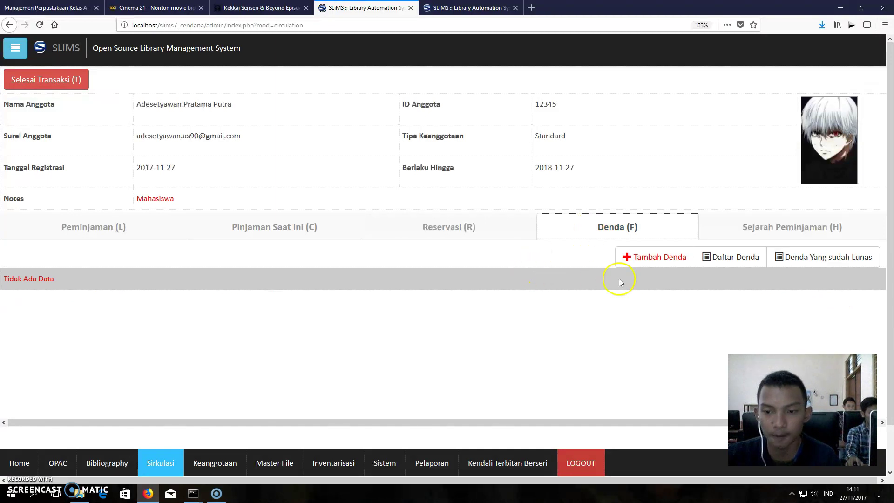
click(655, 257)
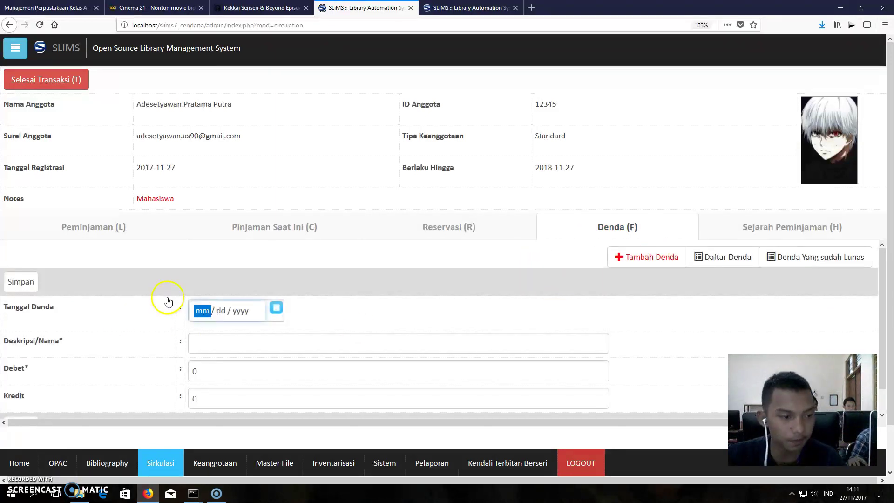
- Set the fine's Tanggal Denda to 12/13/2017 using the calendar
click(276, 308)
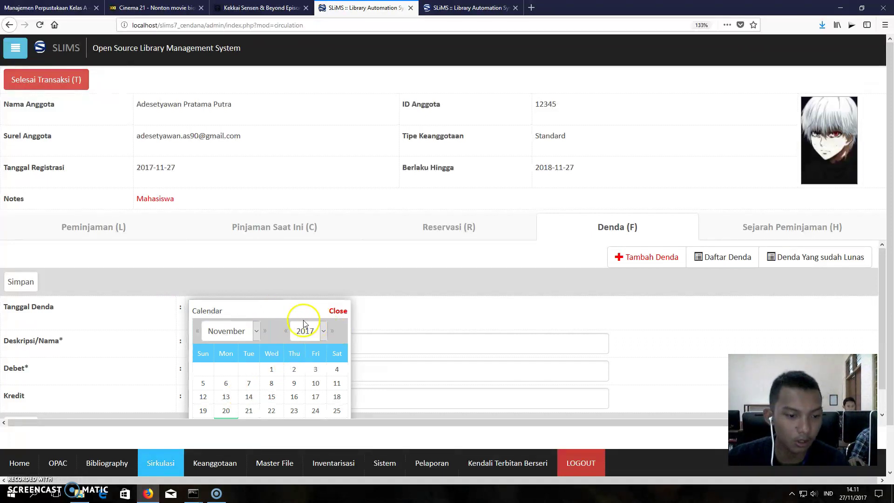
click(257, 332)
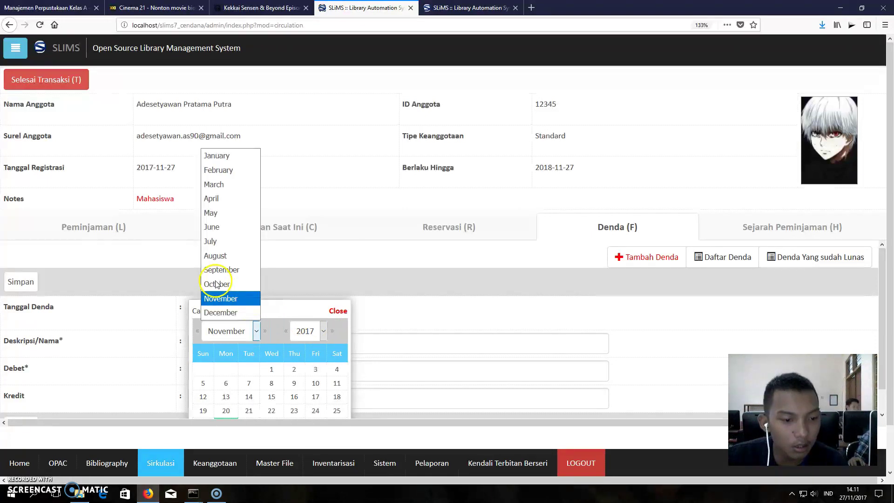
click(234, 313)
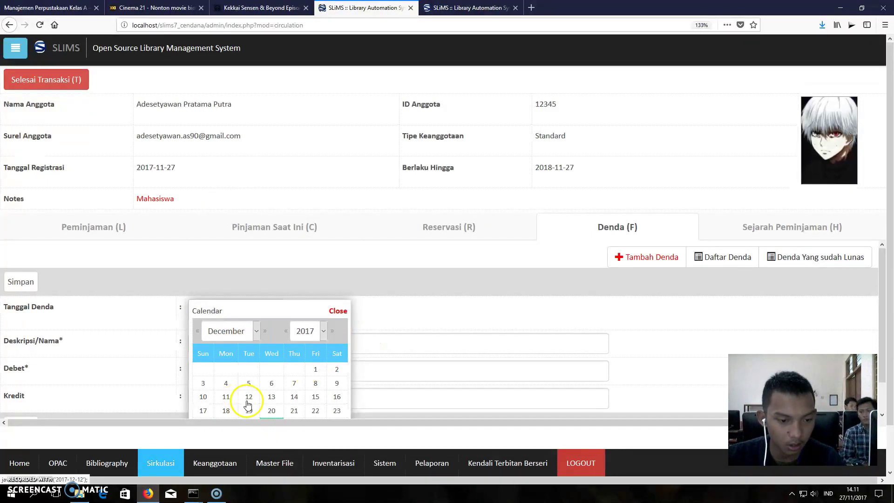
click(271, 396)
click(206, 346)
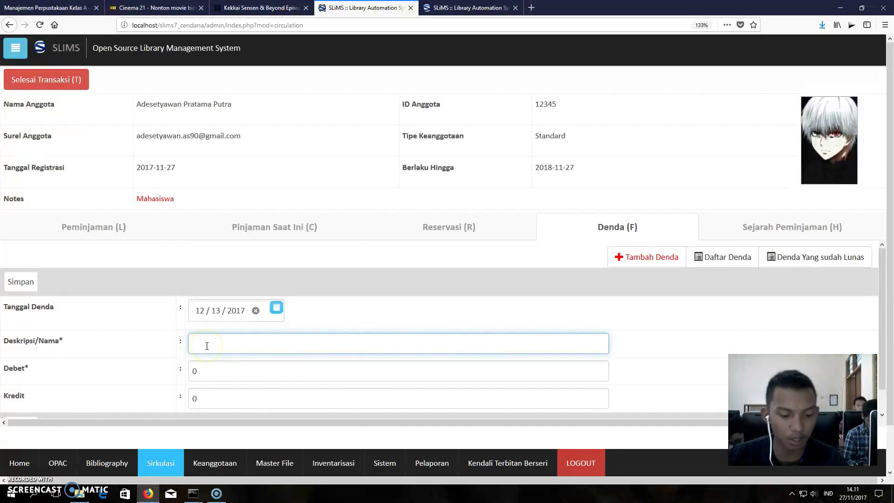
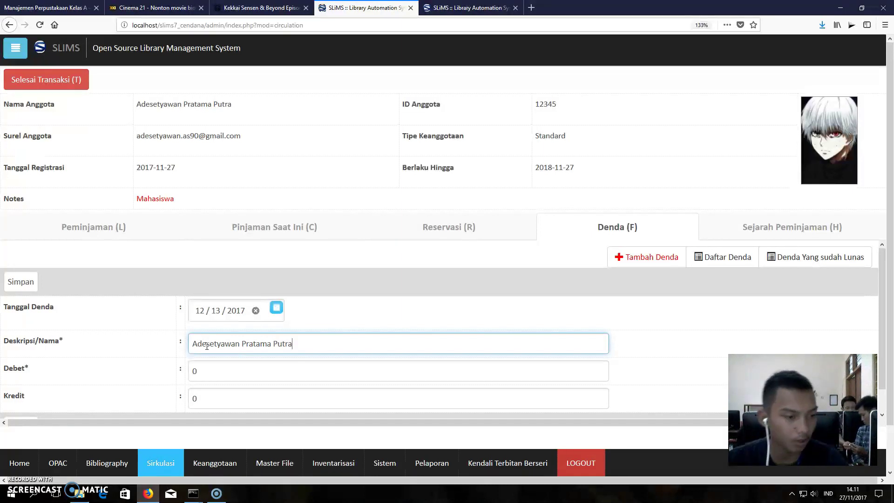
- Save the fine with the member's name as description and 10000 as Debet and Kredit
double_click(208, 367)
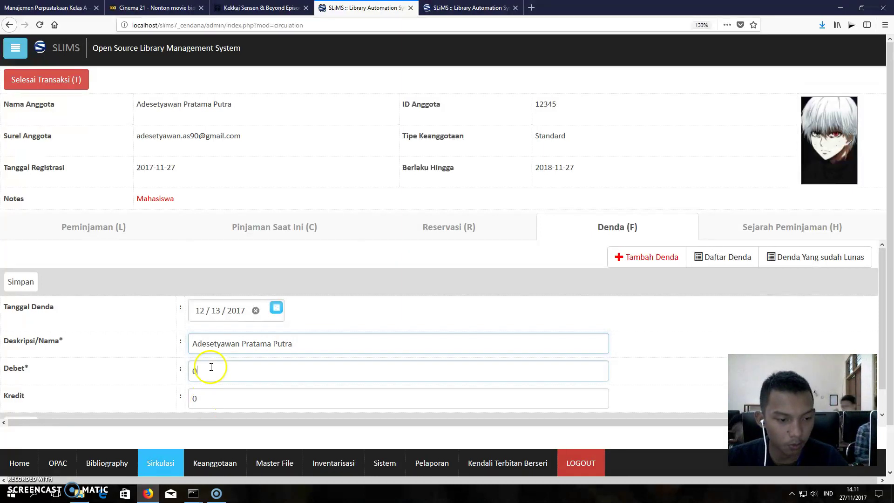
text(1)
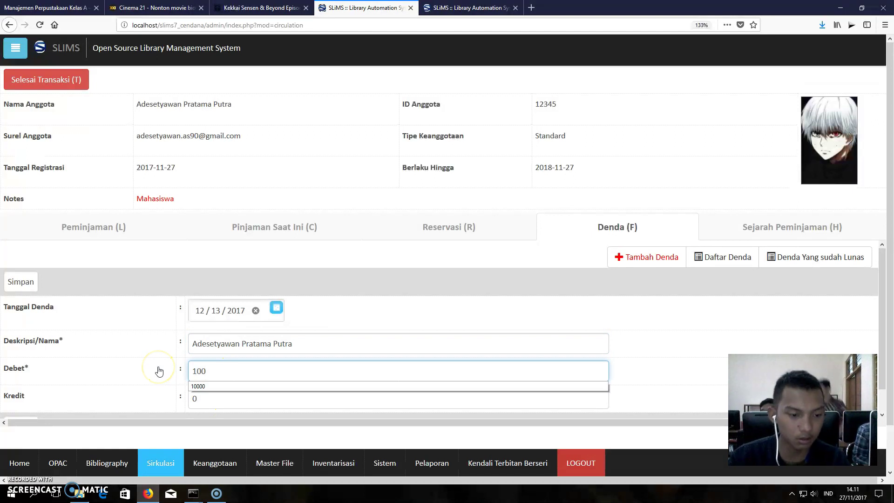
text(00)
click(212, 387)
click(215, 397)
text(1)
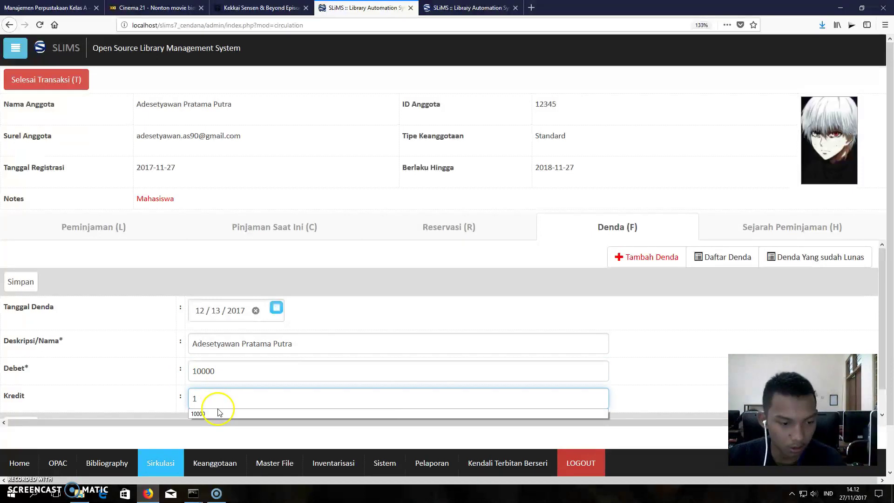
click(223, 414)
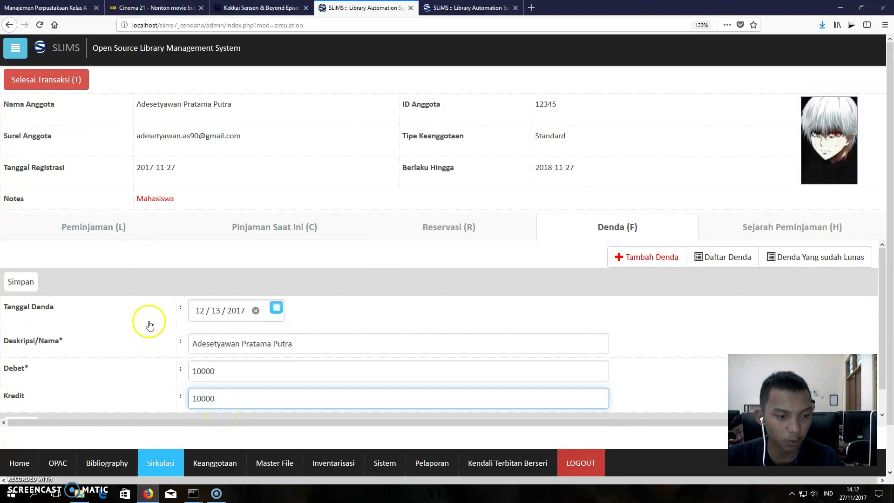
scroll(149, 321, down, 1)
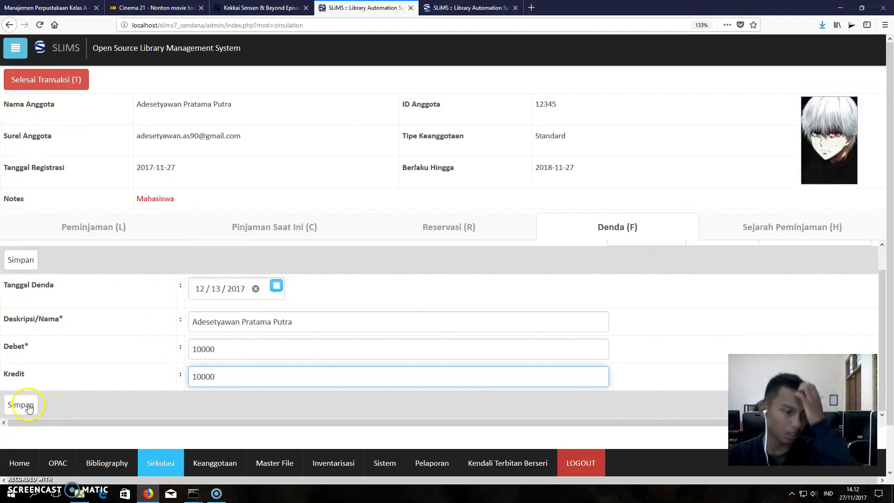
click(27, 405)
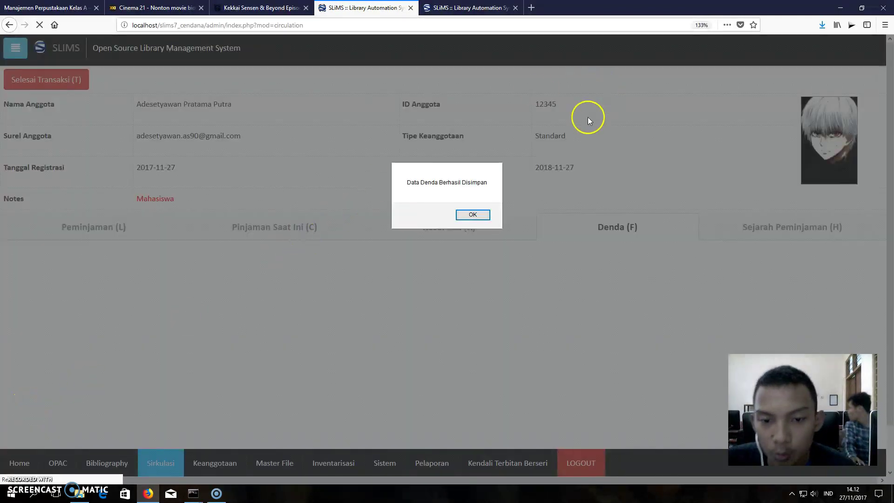
- Verify the 2017-12-13 fine of 10000 among paid fines, then review the member's loan history
click(474, 214)
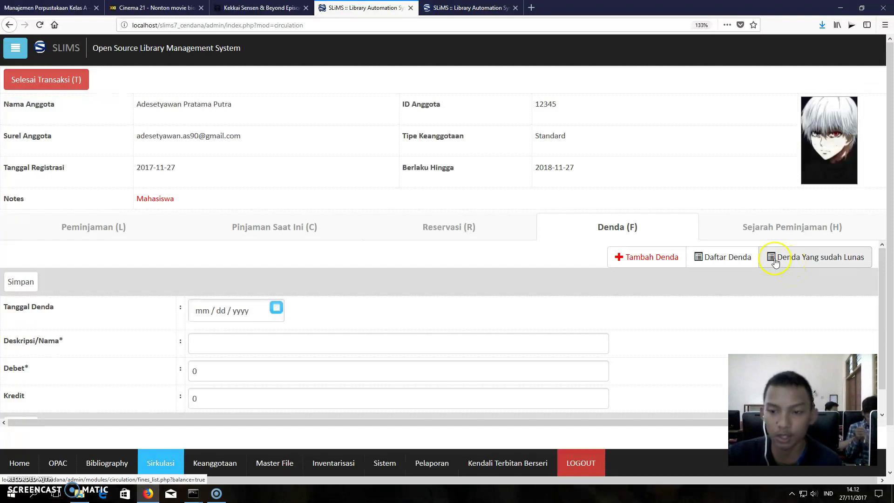
click(775, 262)
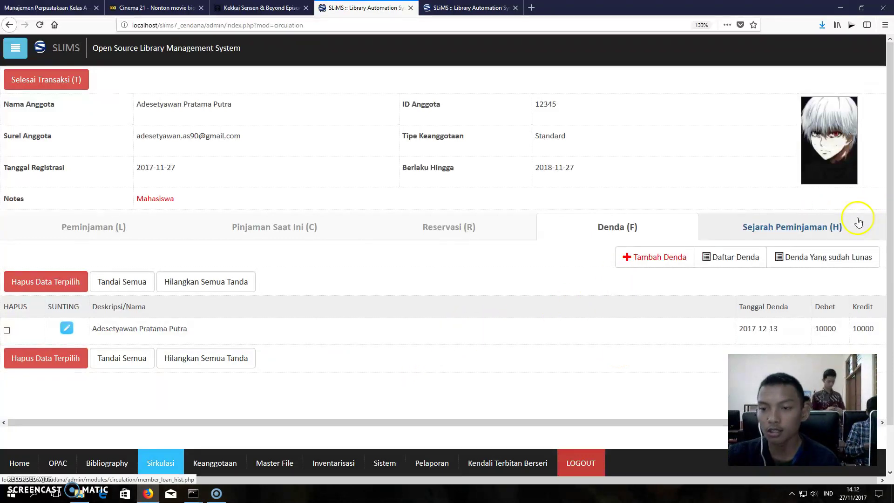
click(742, 227)
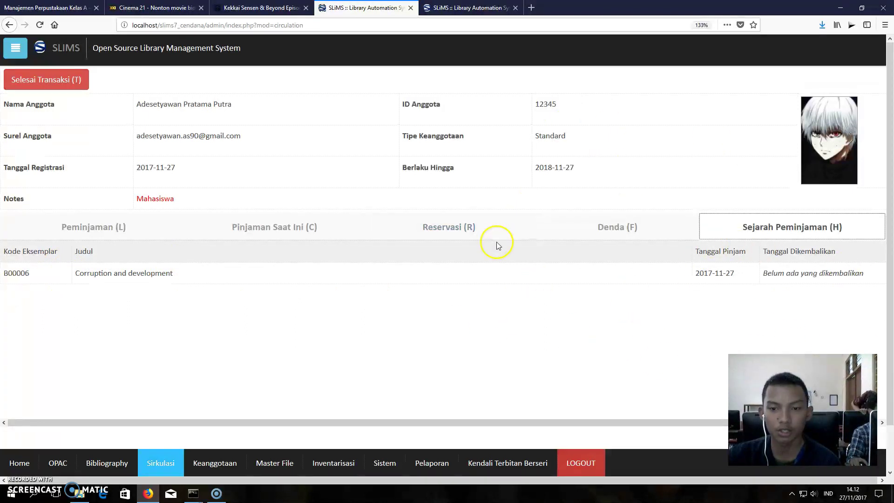
- Close the member's transaction, log out of admin, and go to the public catalogue home page
click(38, 74)
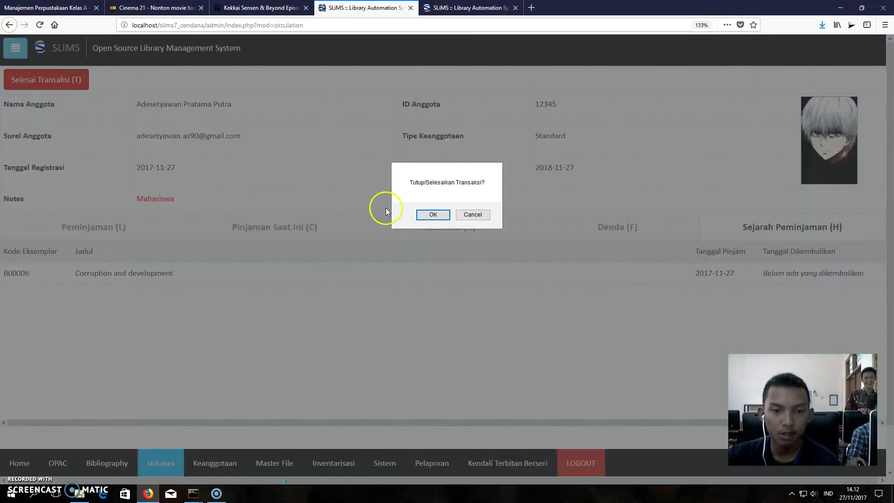
click(432, 214)
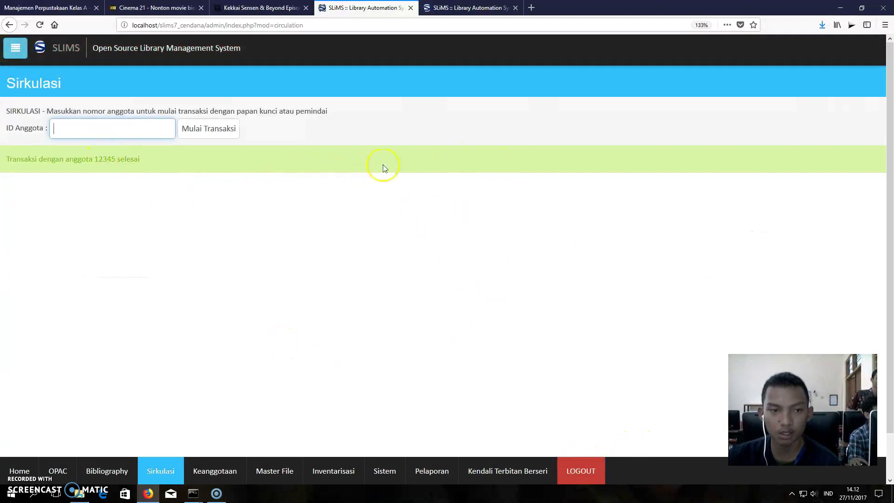
click(580, 471)
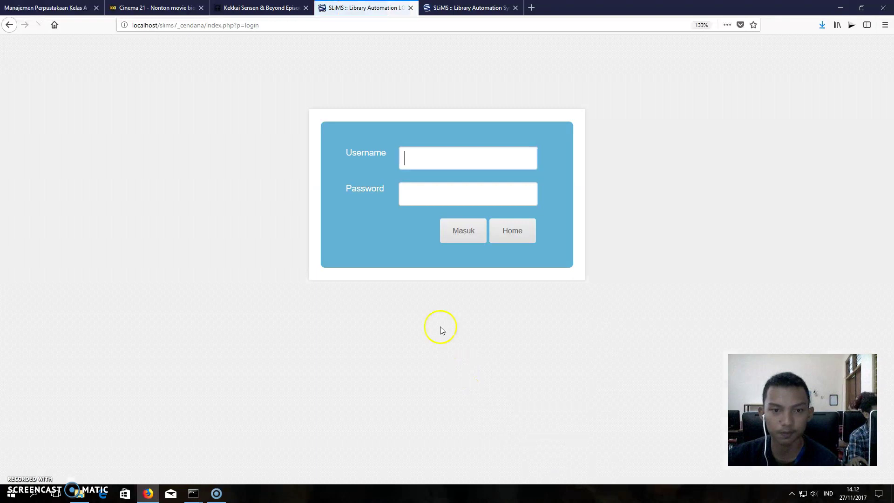
click(511, 230)
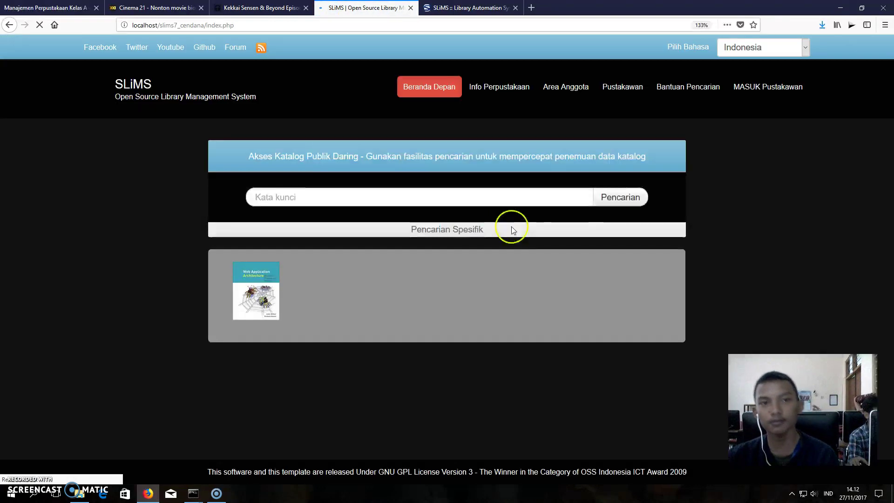